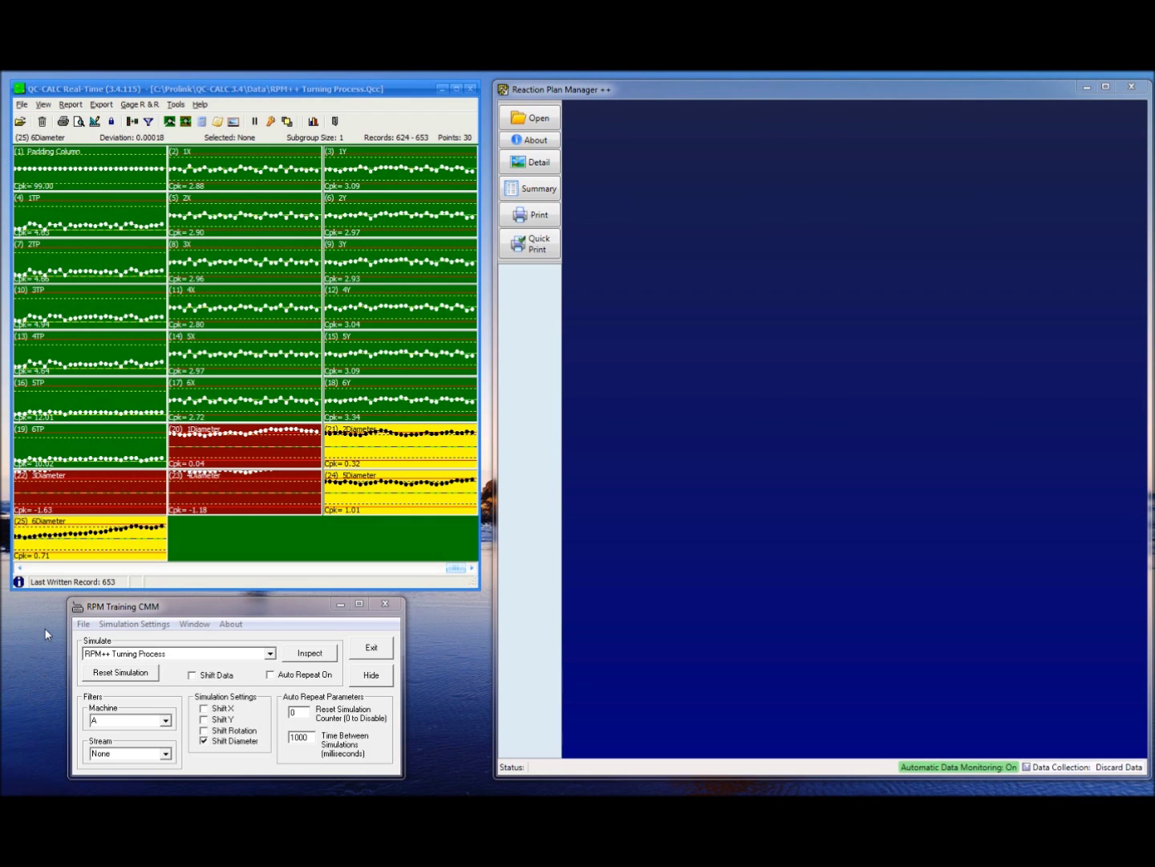
- Select the RPM++ Turning Process simulation in the RPM Training CMM window and run one inspection
{"action": "mouse_move", "coordinate": [233, 480]}
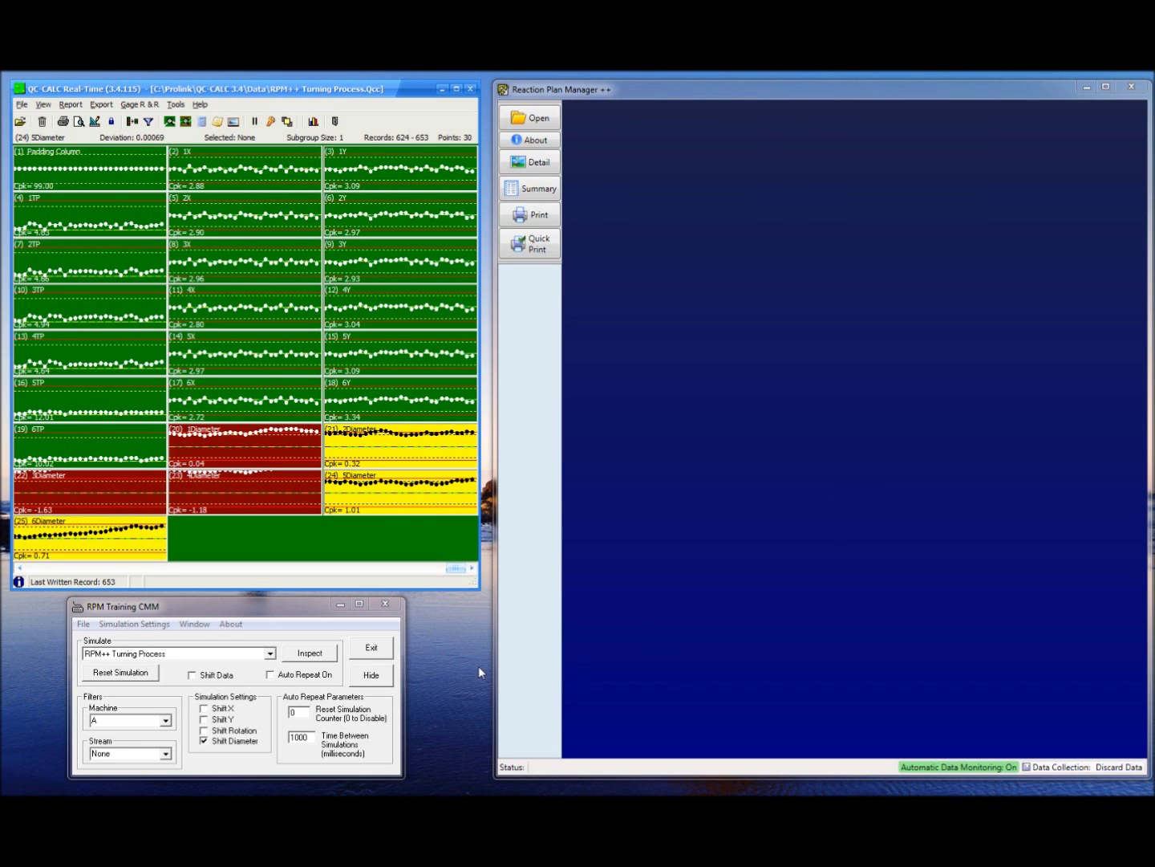
{"action": "left_click", "coordinate": [34, 636]}
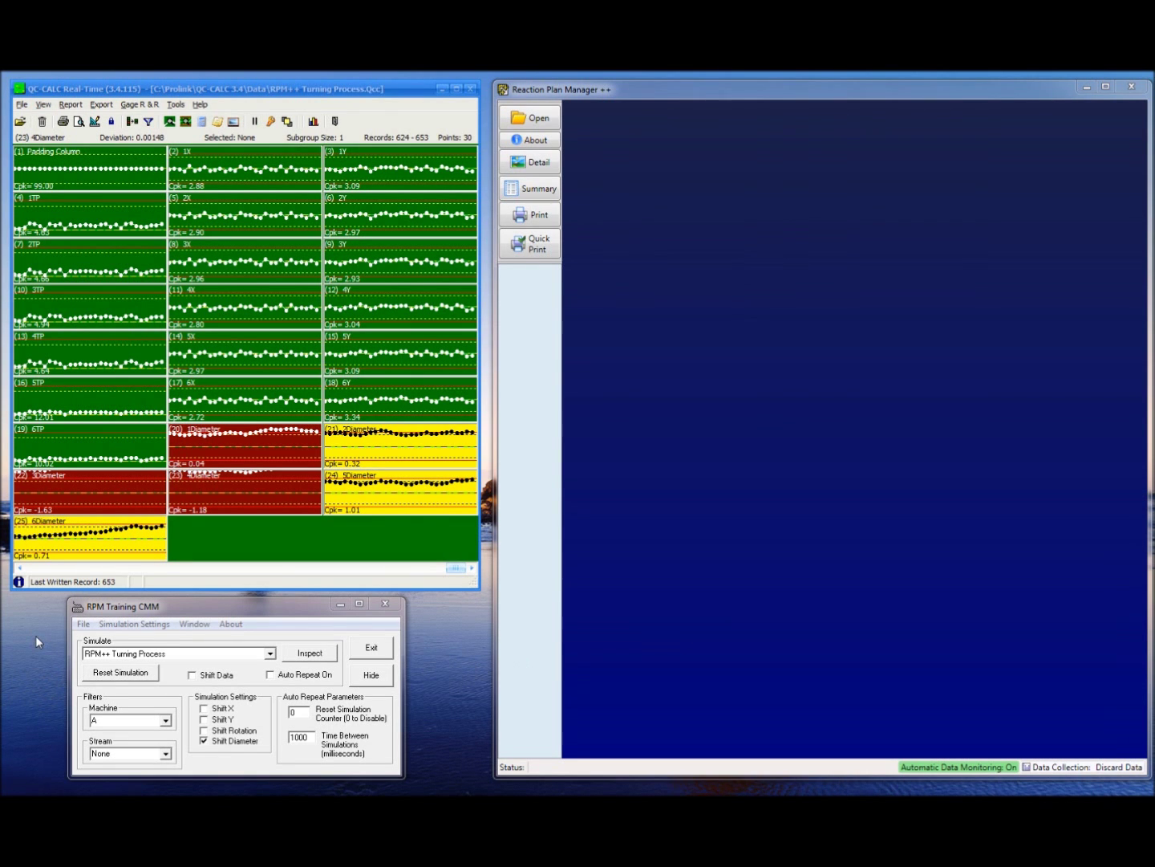
{"action": "left_click", "coordinate": [137, 608]}
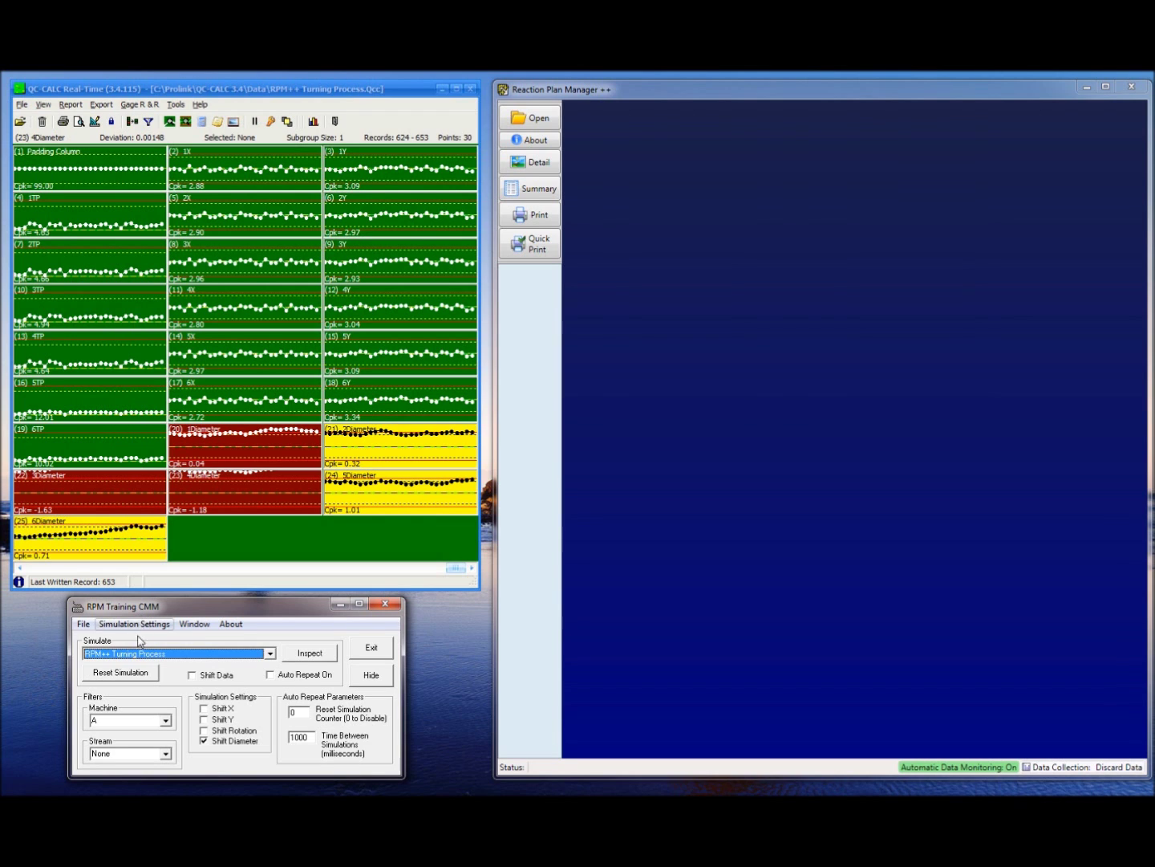
{"action": "left_click", "coordinate": [270, 653]}
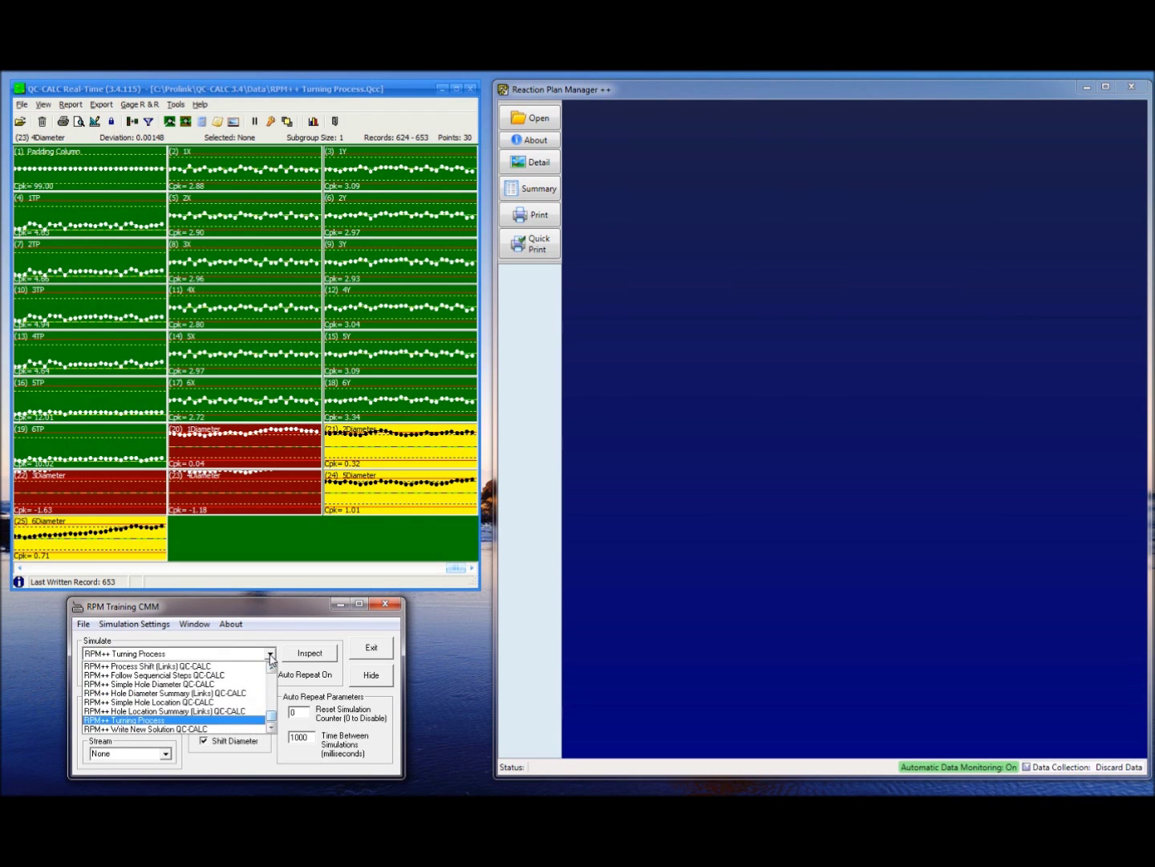
{"action": "left_click", "coordinate": [235, 720]}
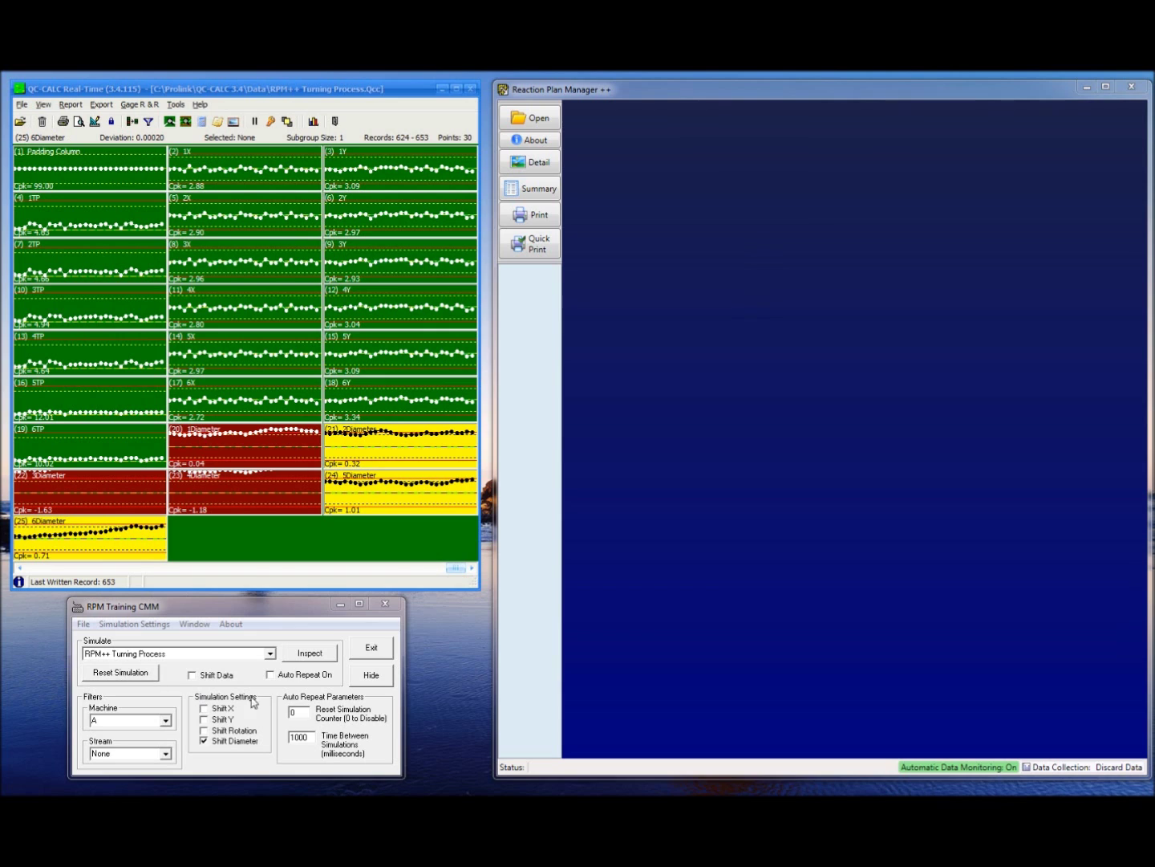
{"action": "left_click", "coordinate": [318, 654]}
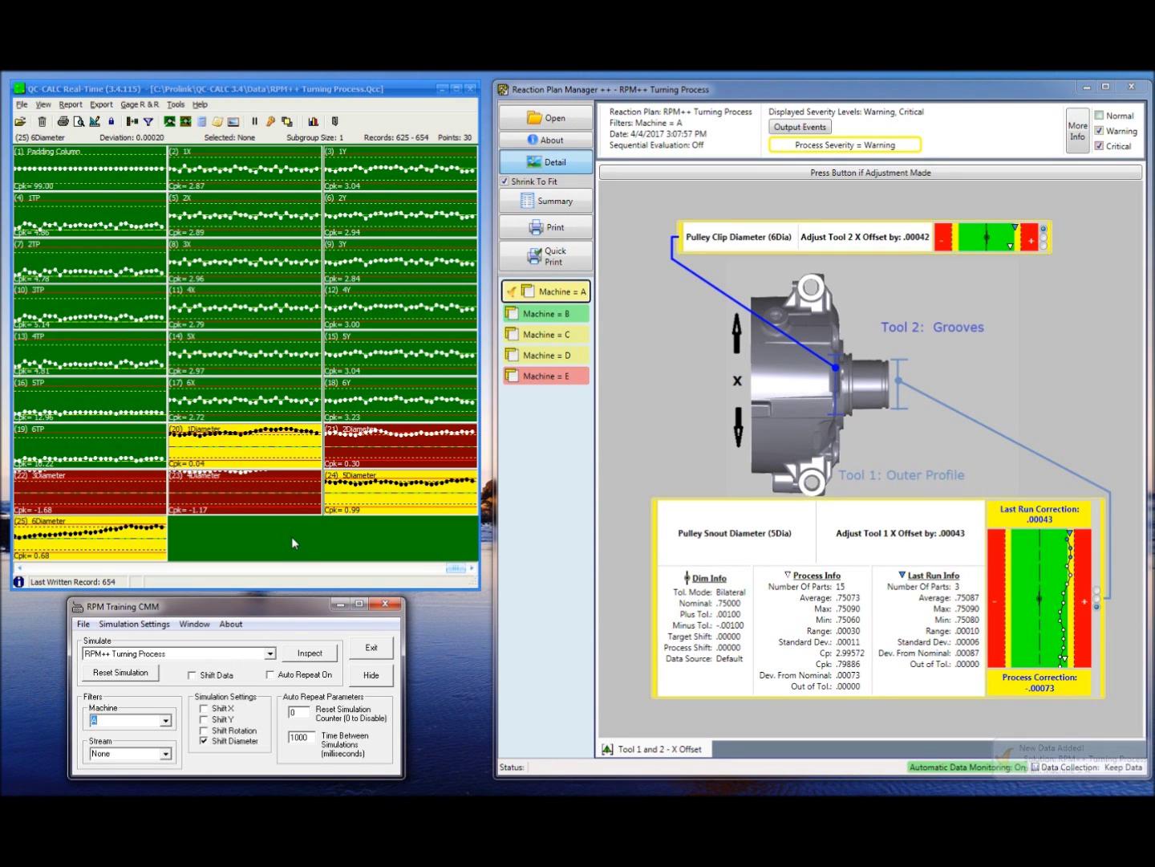
- Examine individual data points on the 2Diameter and 5Diameter charts in QC-CALC Real-Time against the reaction plan for Machine A
{"action": "left_click", "coordinate": [359, 465]}
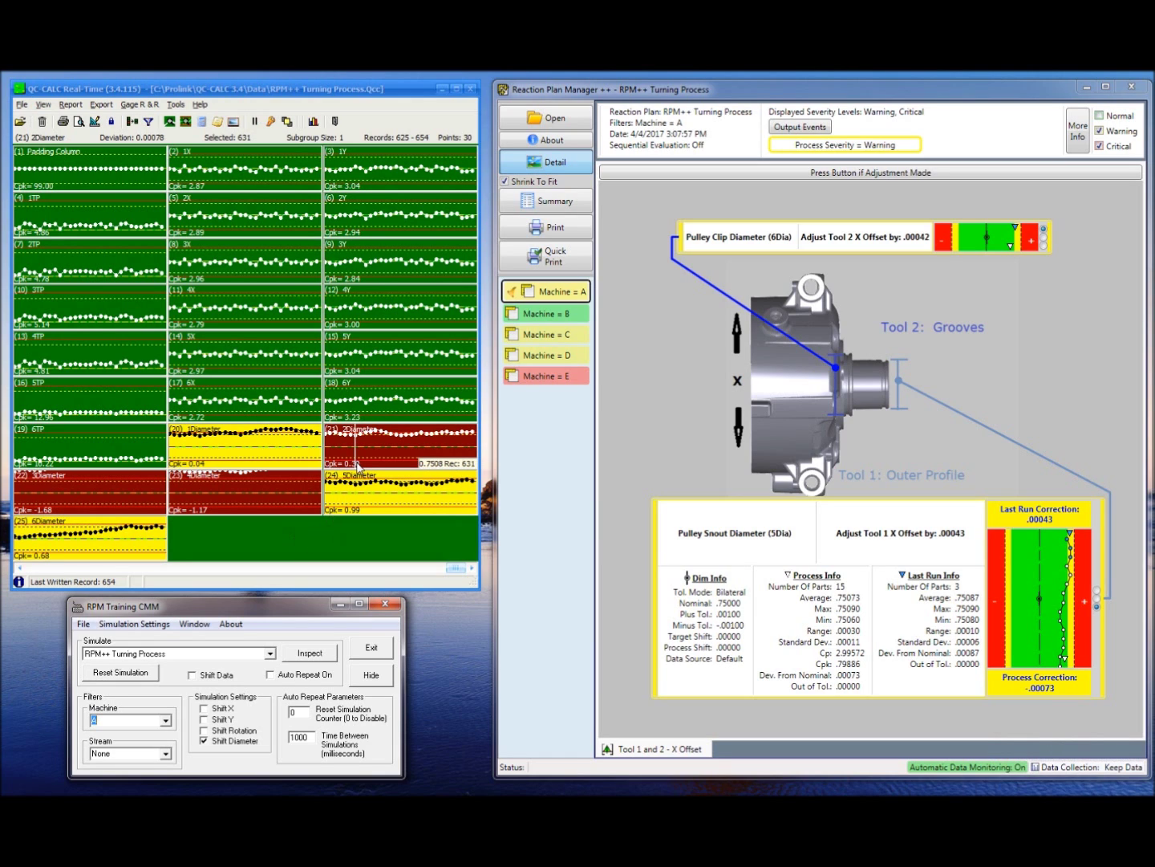
{"action": "left_click", "coordinate": [280, 377]}
{"action": "left_click", "coordinate": [473, 481]}
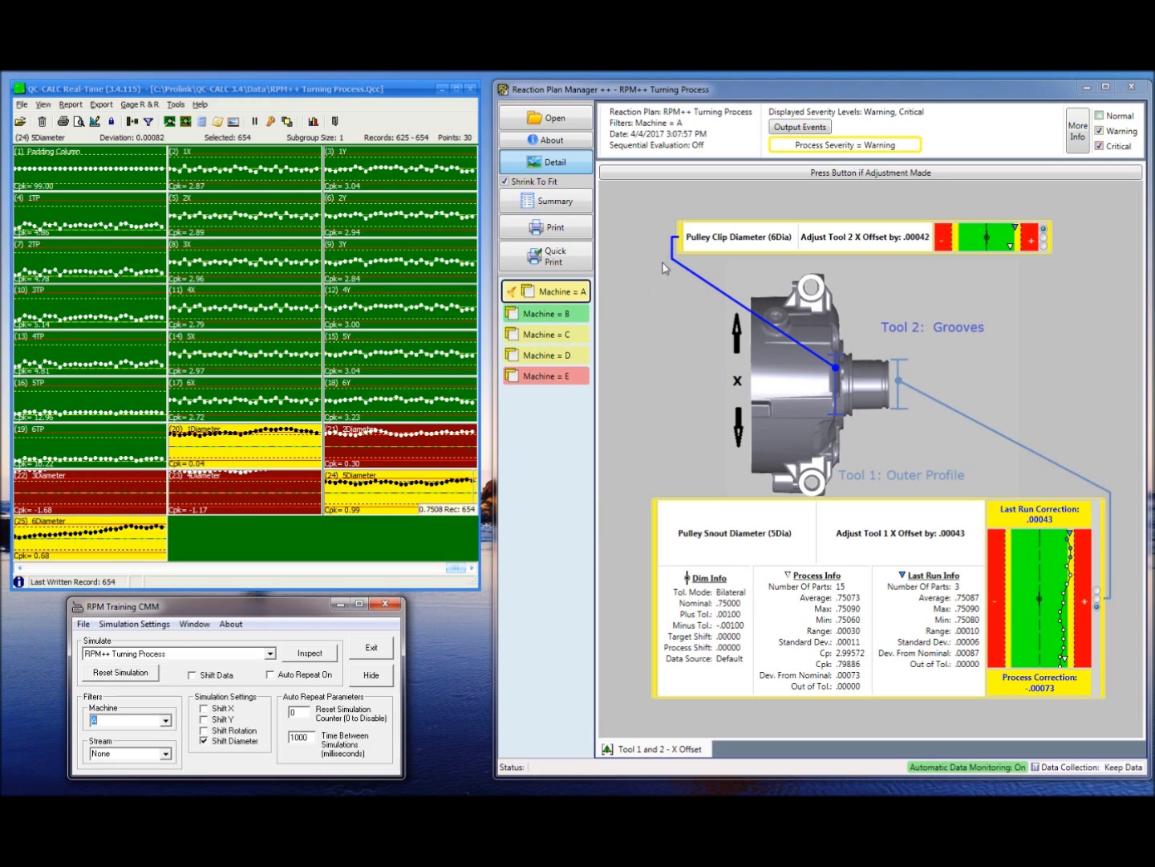
{"action": "left_click", "coordinate": [639, 401]}
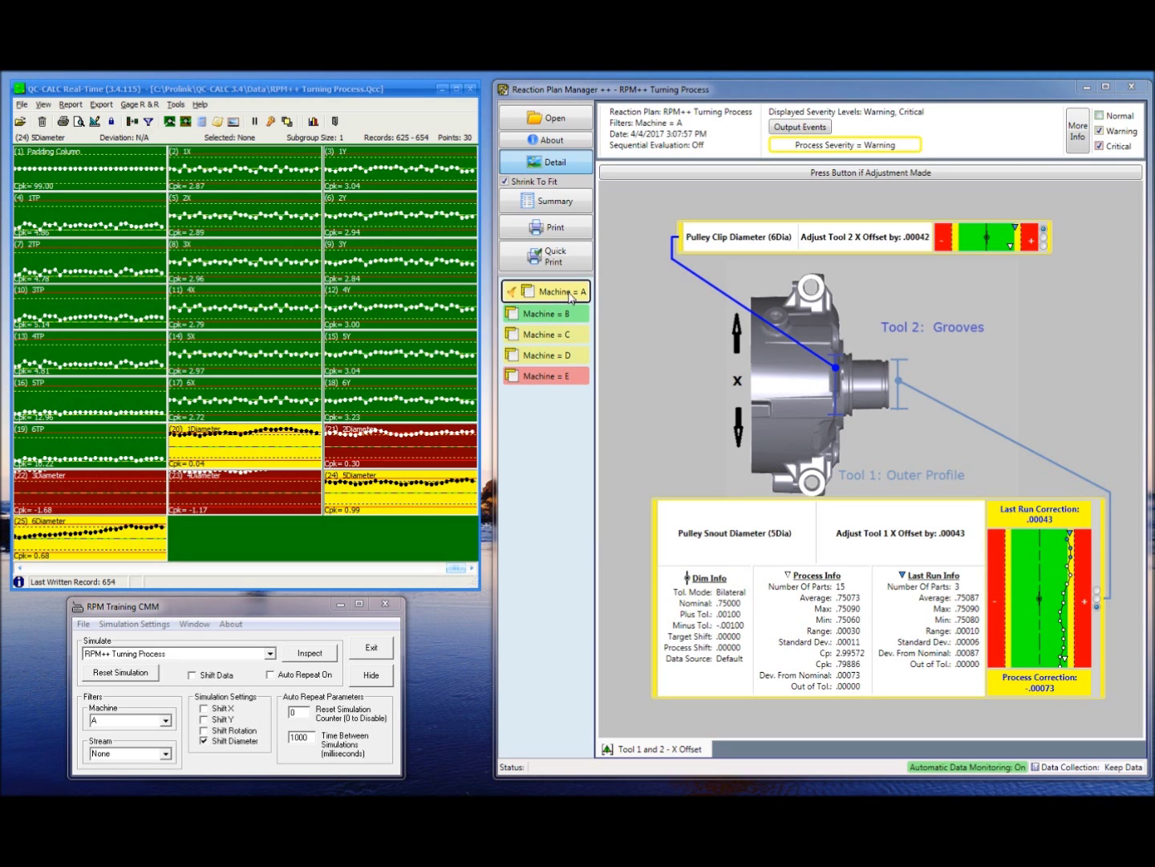
{"action": "left_click", "coordinate": [277, 442]}
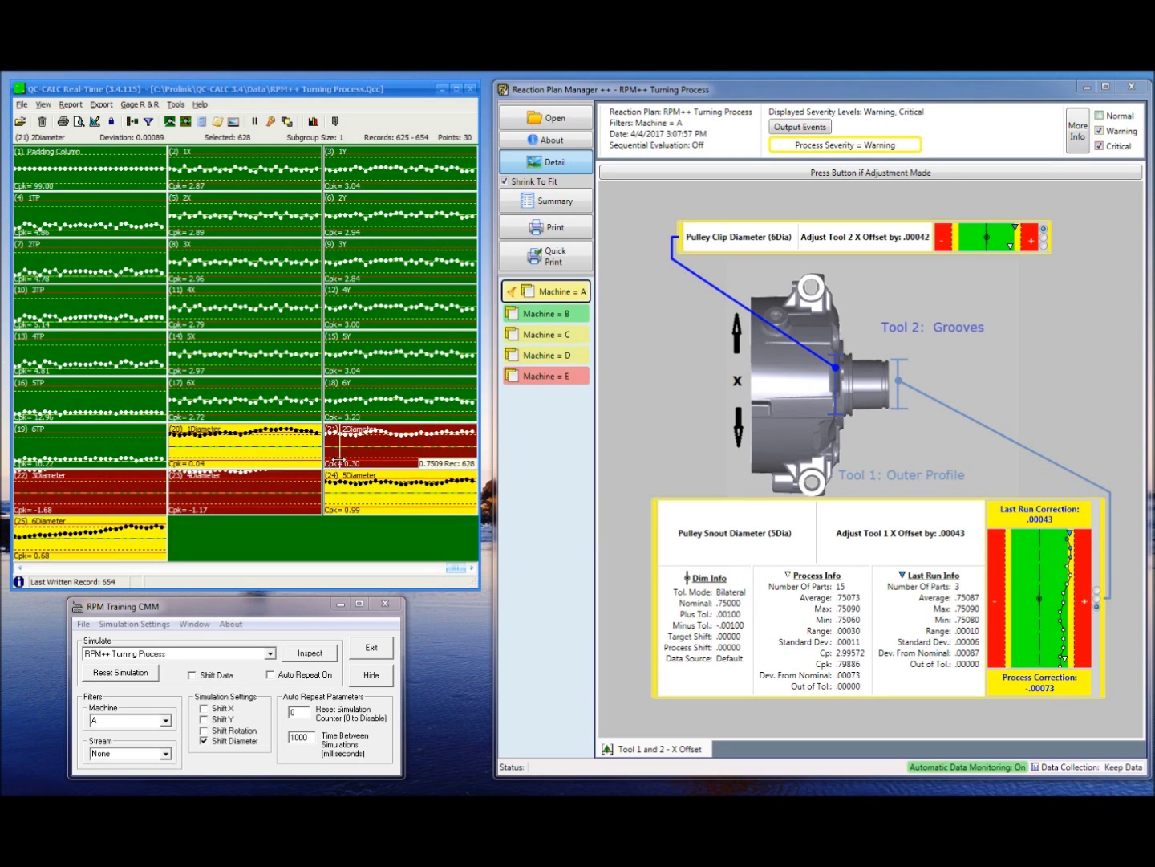
{"action": "left_click", "coordinate": [411, 480]}
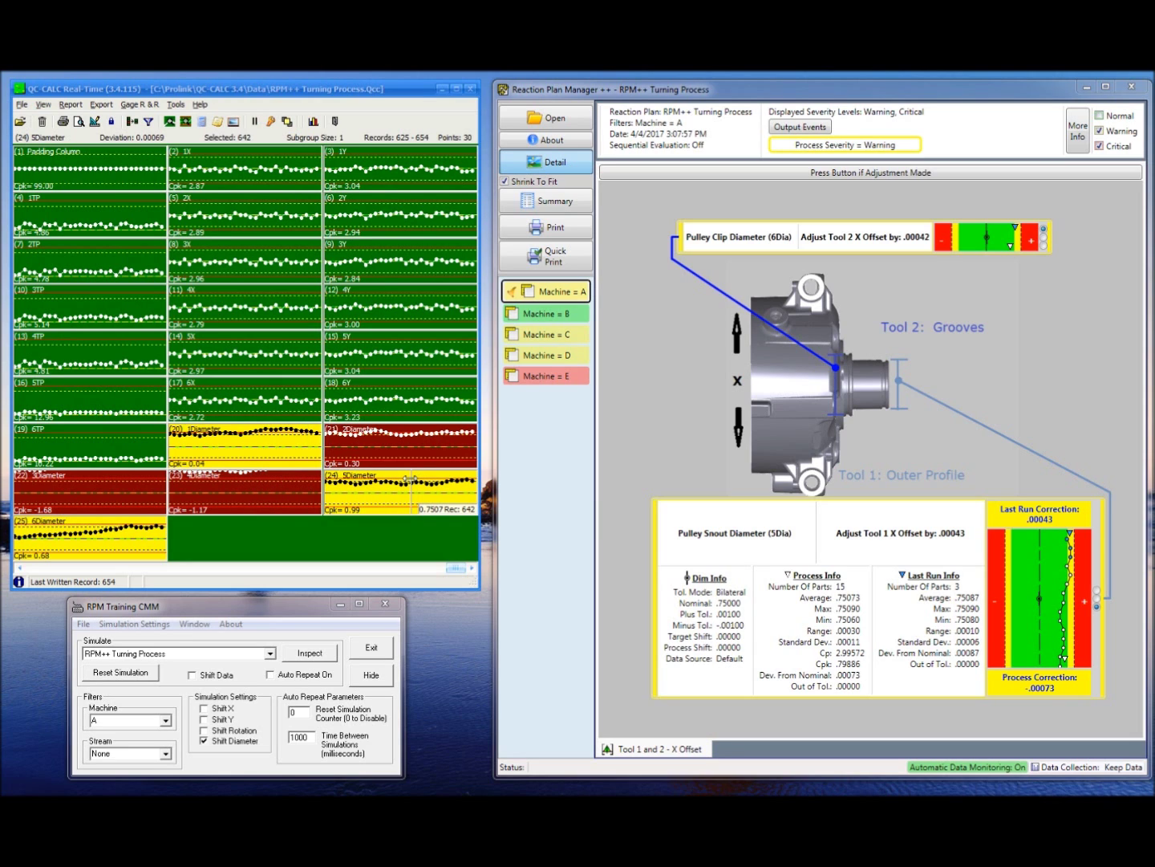
{"action": "left_click", "coordinate": [473, 480]}
{"action": "mouse_move", "coordinate": [407, 463]}
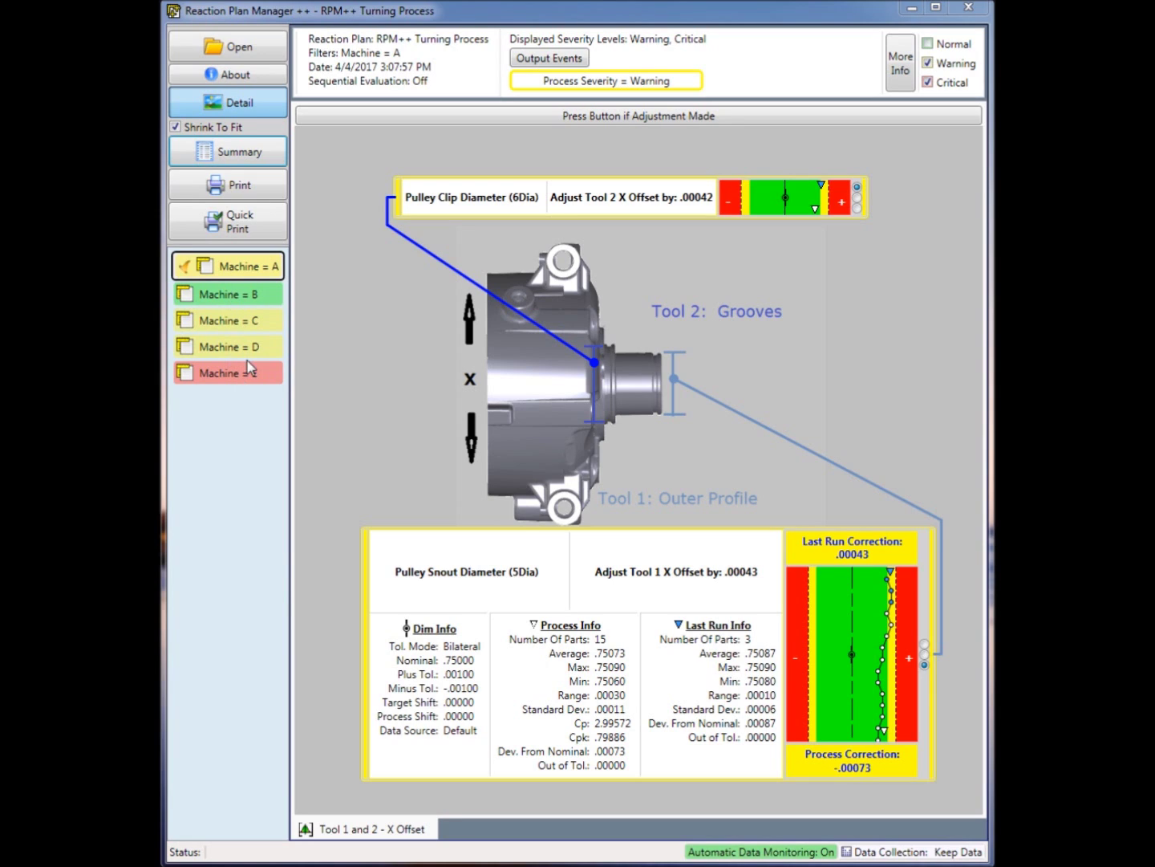
- Review the reaction plan results for Machines B, C, D and E in Reaction Plan Manager ++, ending back on Machine A
{"action": "left_click", "coordinate": [241, 295]}
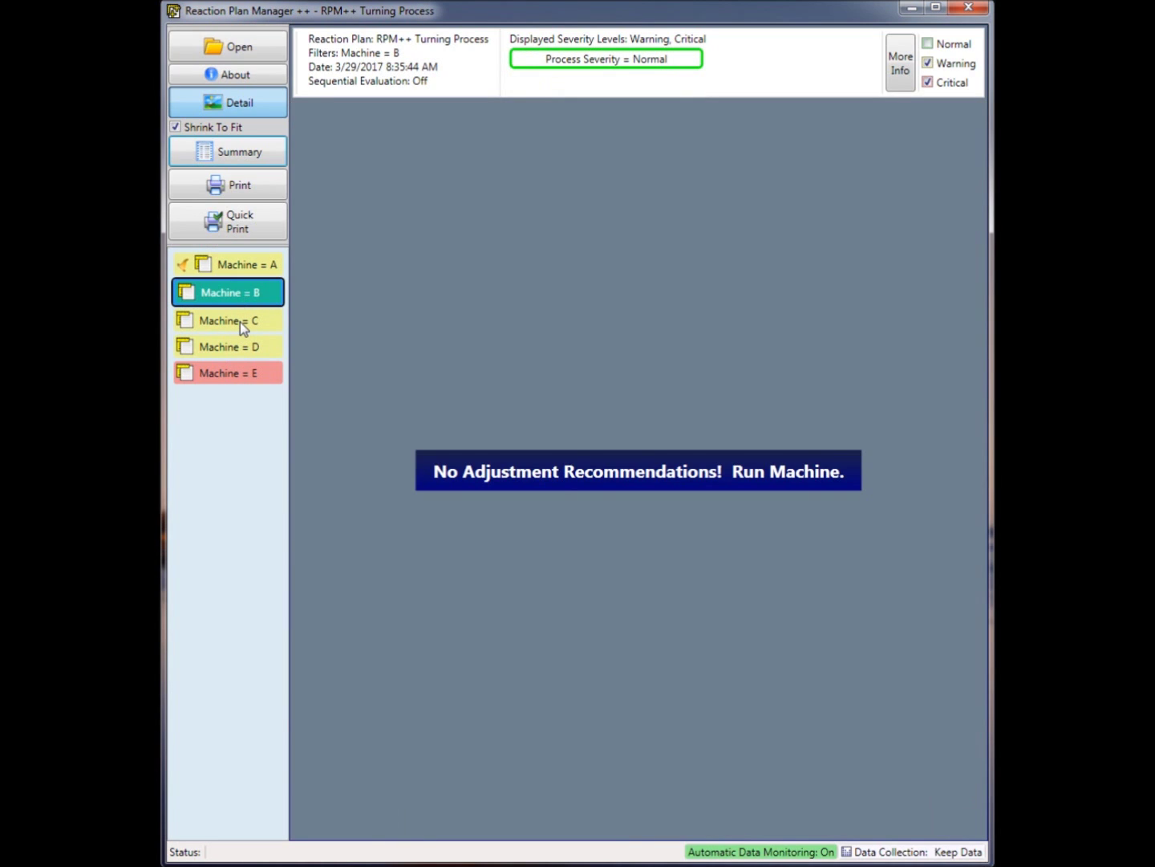
{"action": "left_click", "coordinate": [243, 321]}
{"action": "left_click", "coordinate": [249, 347]}
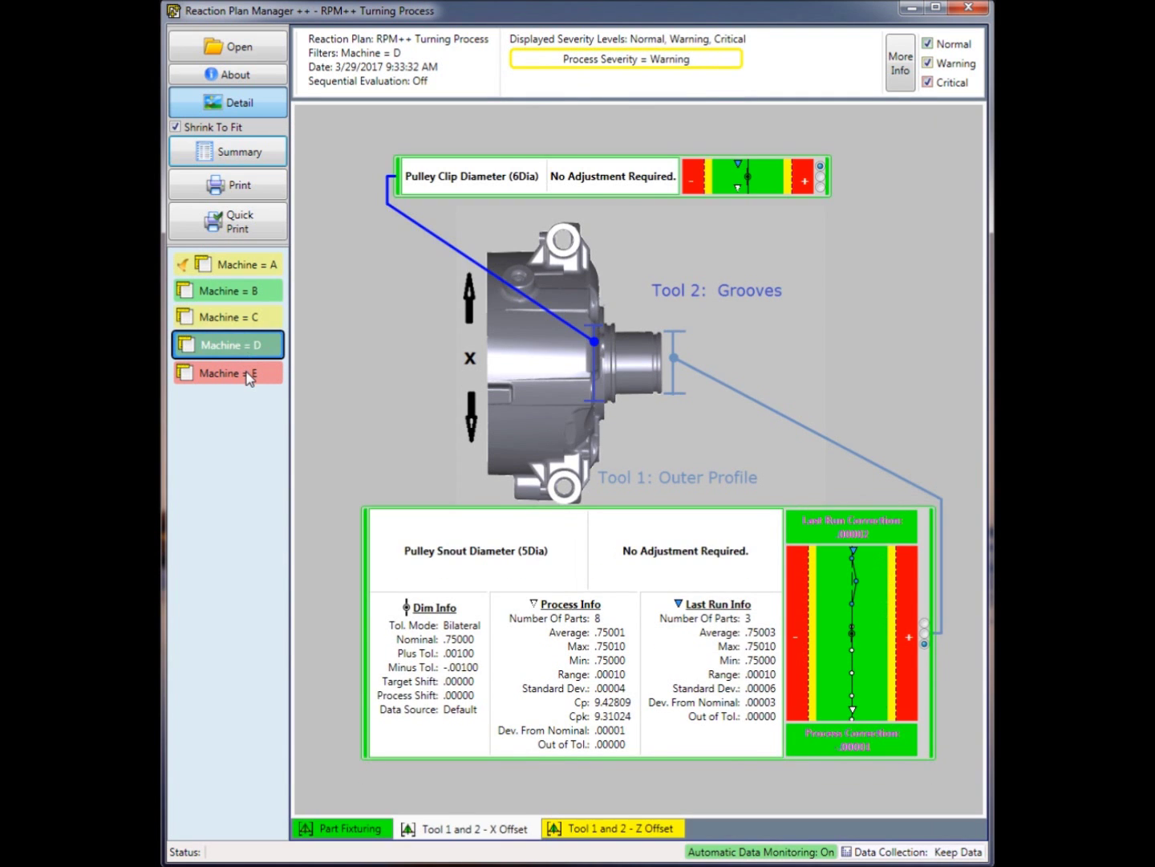
{"action": "left_click", "coordinate": [249, 376]}
{"action": "left_click", "coordinate": [247, 351]}
{"action": "left_click", "coordinate": [246, 322]}
{"action": "left_click", "coordinate": [245, 292]}
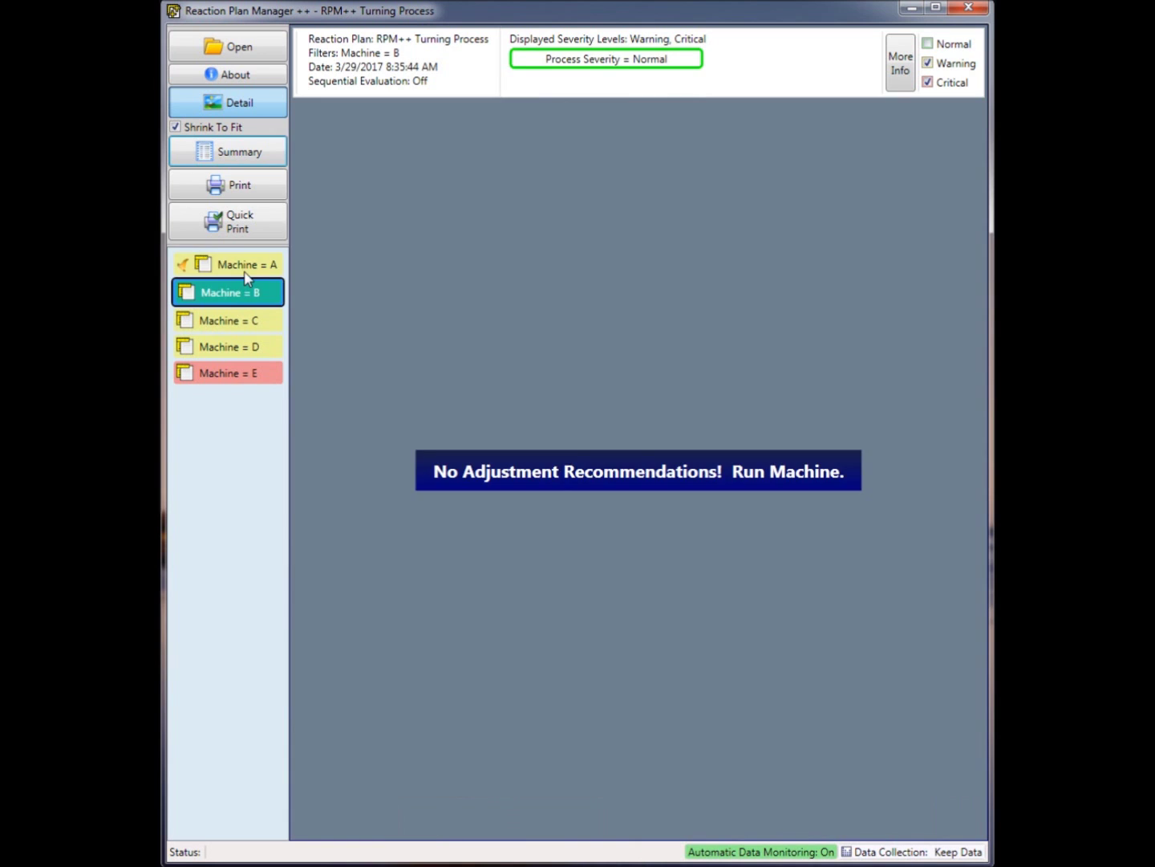
{"action": "left_click", "coordinate": [246, 272]}
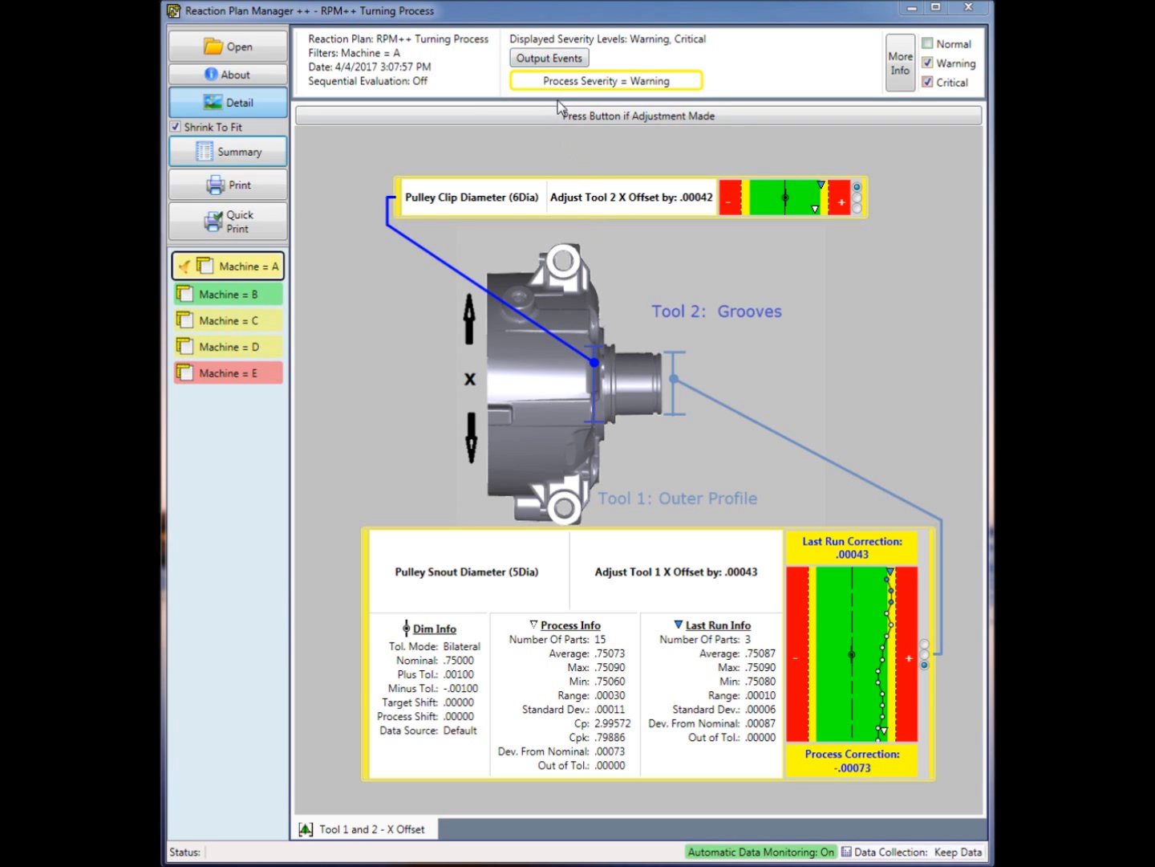
- Open Machine A's output events in an enlarged window and expand the details of both logged events
{"action": "left_click", "coordinate": [548, 60]}
{"action": "left_click_drag", "start_coordinate": [298, 301], "coordinate": [608, 184]}
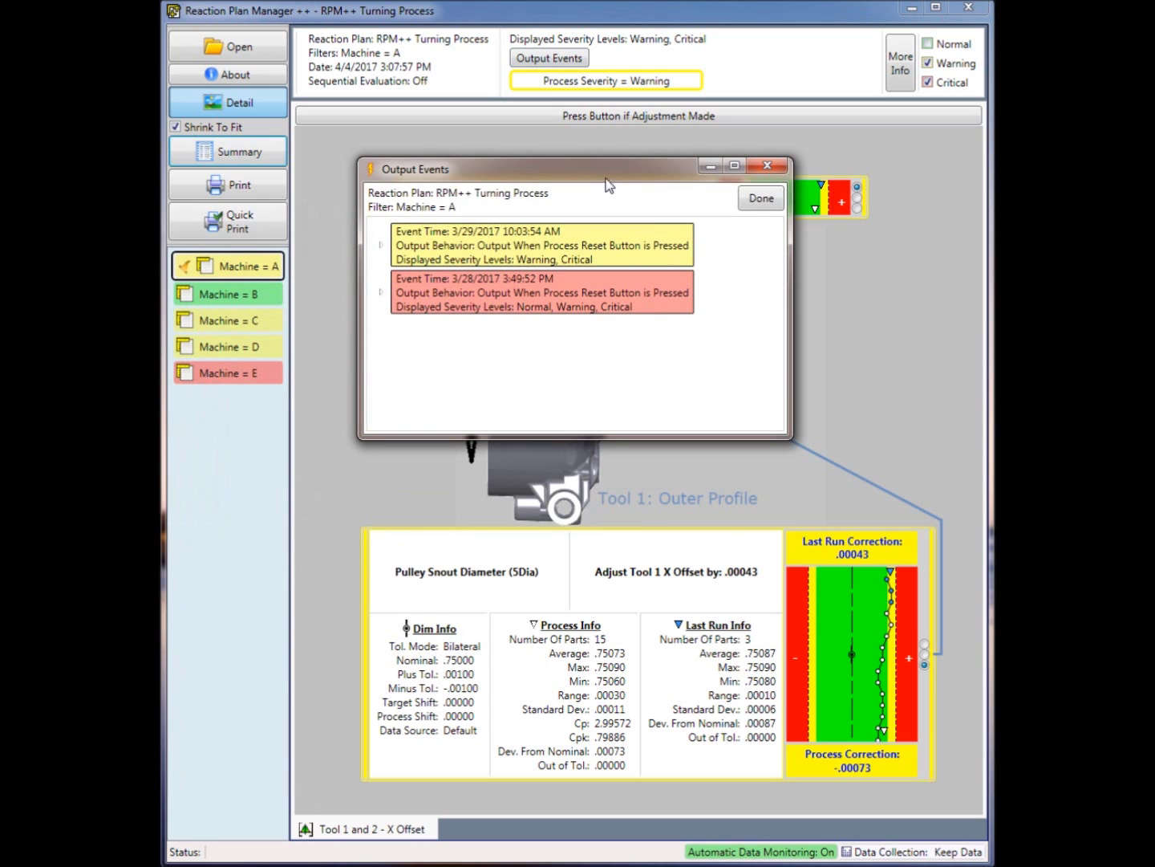
{"action": "left_click_drag", "start_coordinate": [789, 437], "coordinate": [897, 614]}
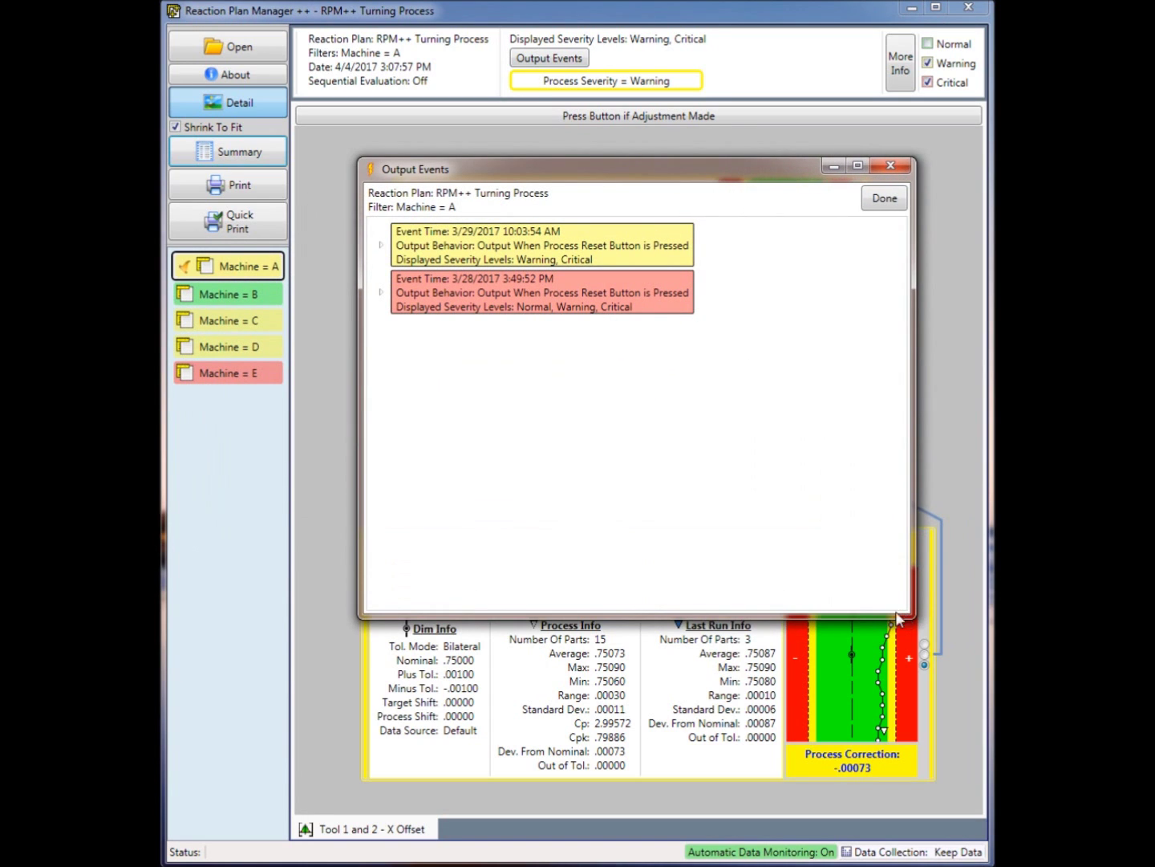
{"action": "left_click", "coordinate": [380, 245]}
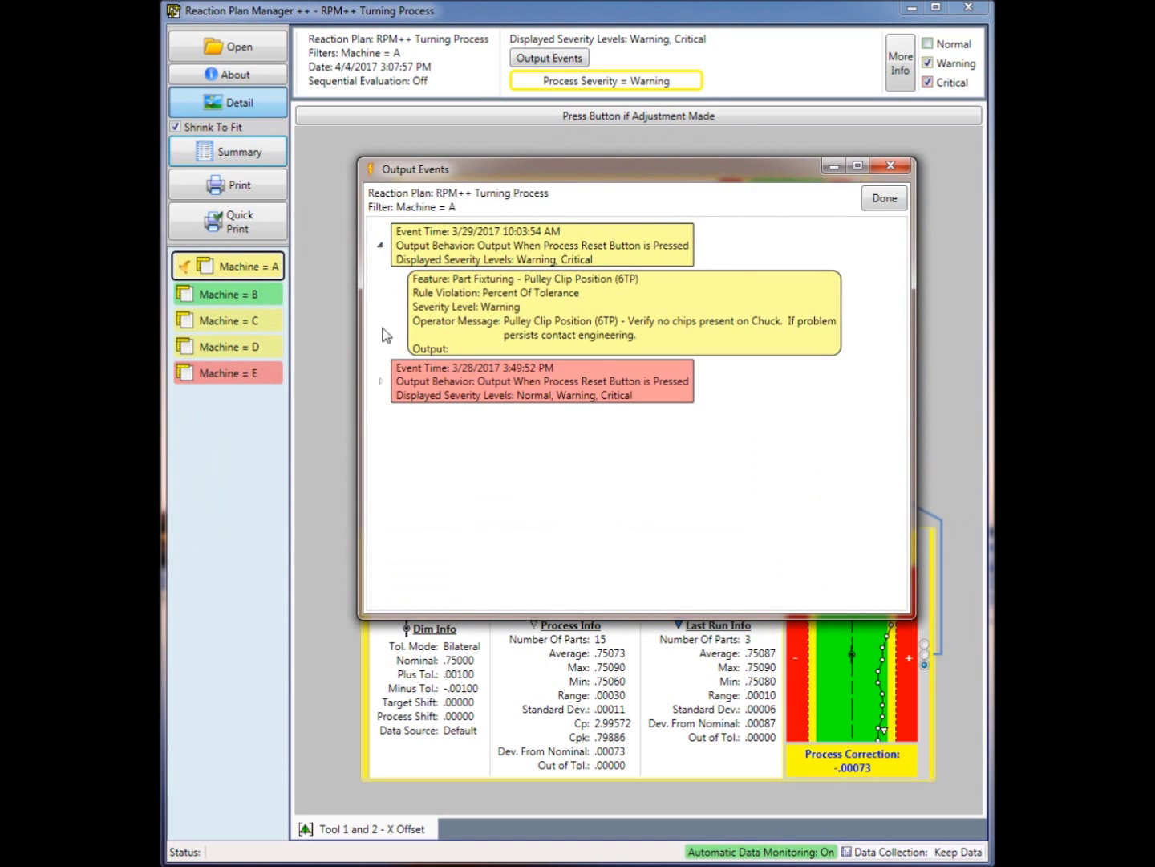
{"action": "left_click", "coordinate": [381, 379]}
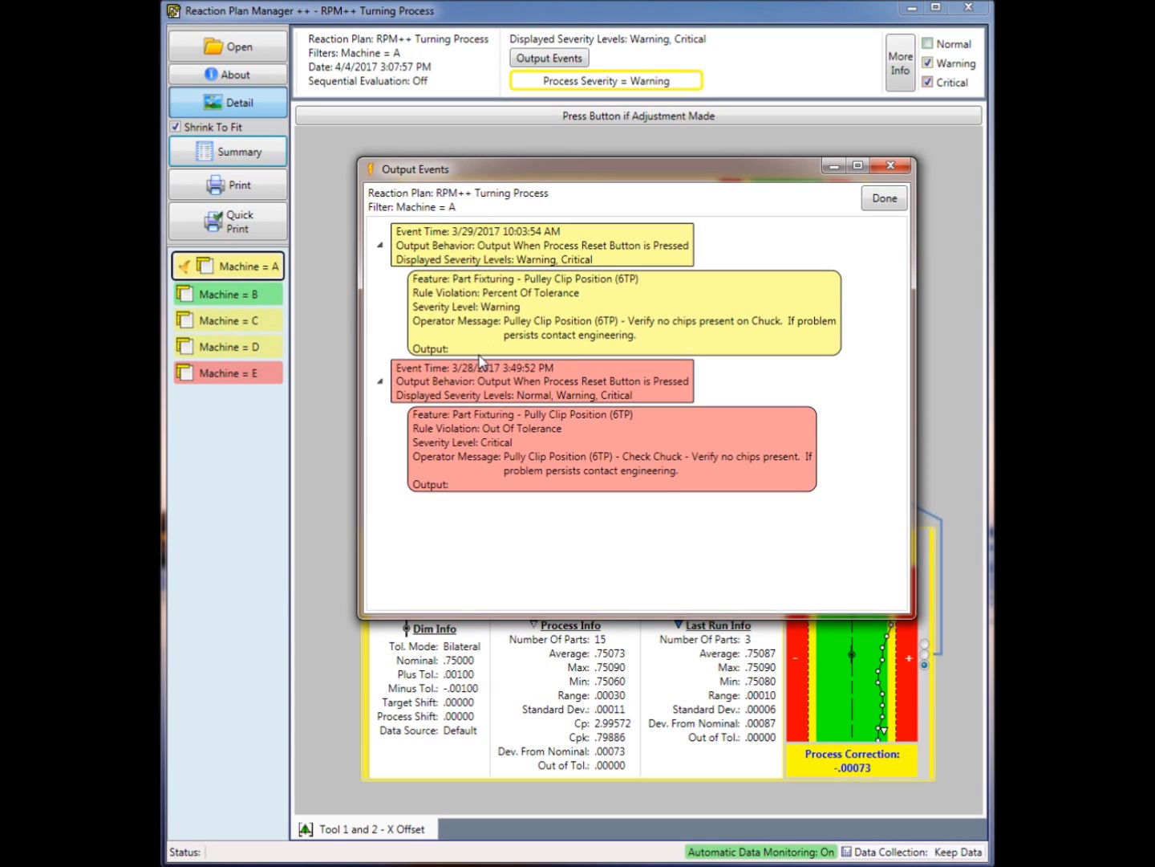
- Collapse both event entries and close the output events window
{"action": "left_click", "coordinate": [380, 246]}
{"action": "left_click", "coordinate": [381, 293]}
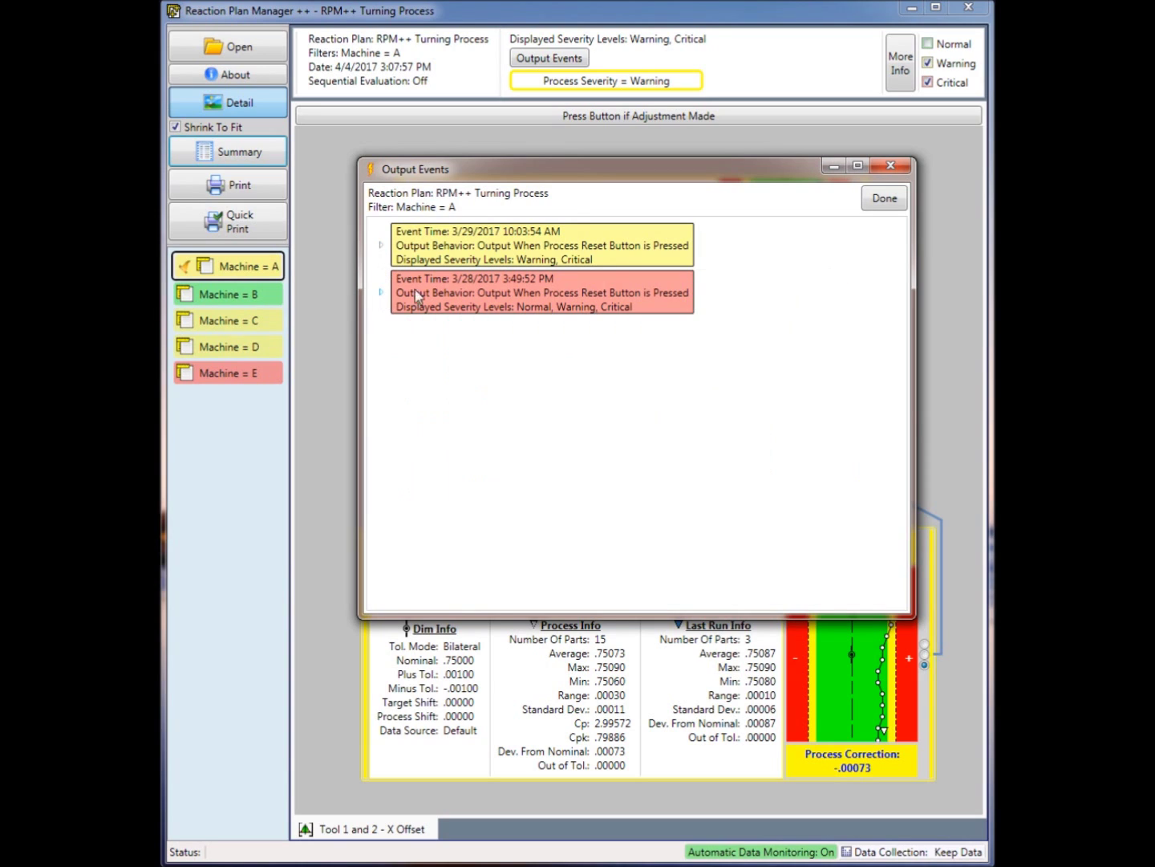
{"action": "left_click_drag", "start_coordinate": [572, 178], "coordinate": [560, 171]}
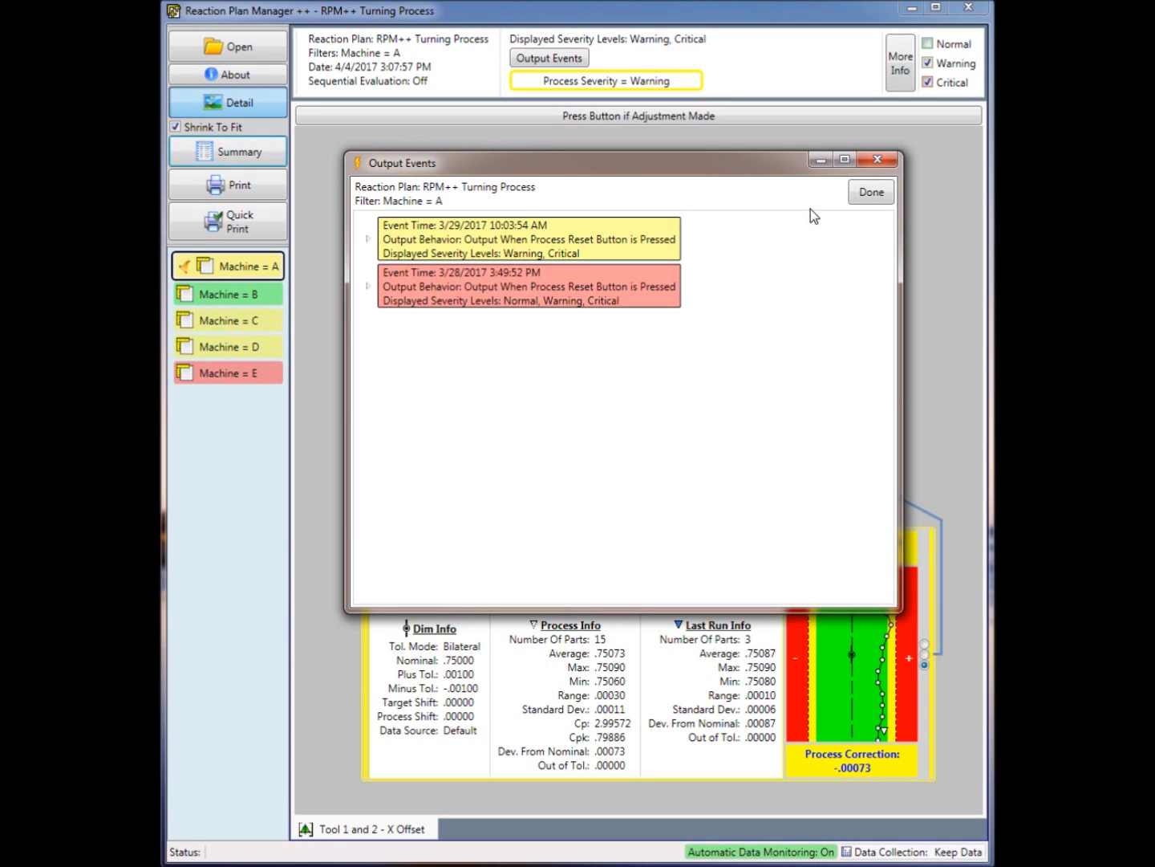
{"action": "left_click", "coordinate": [870, 193]}
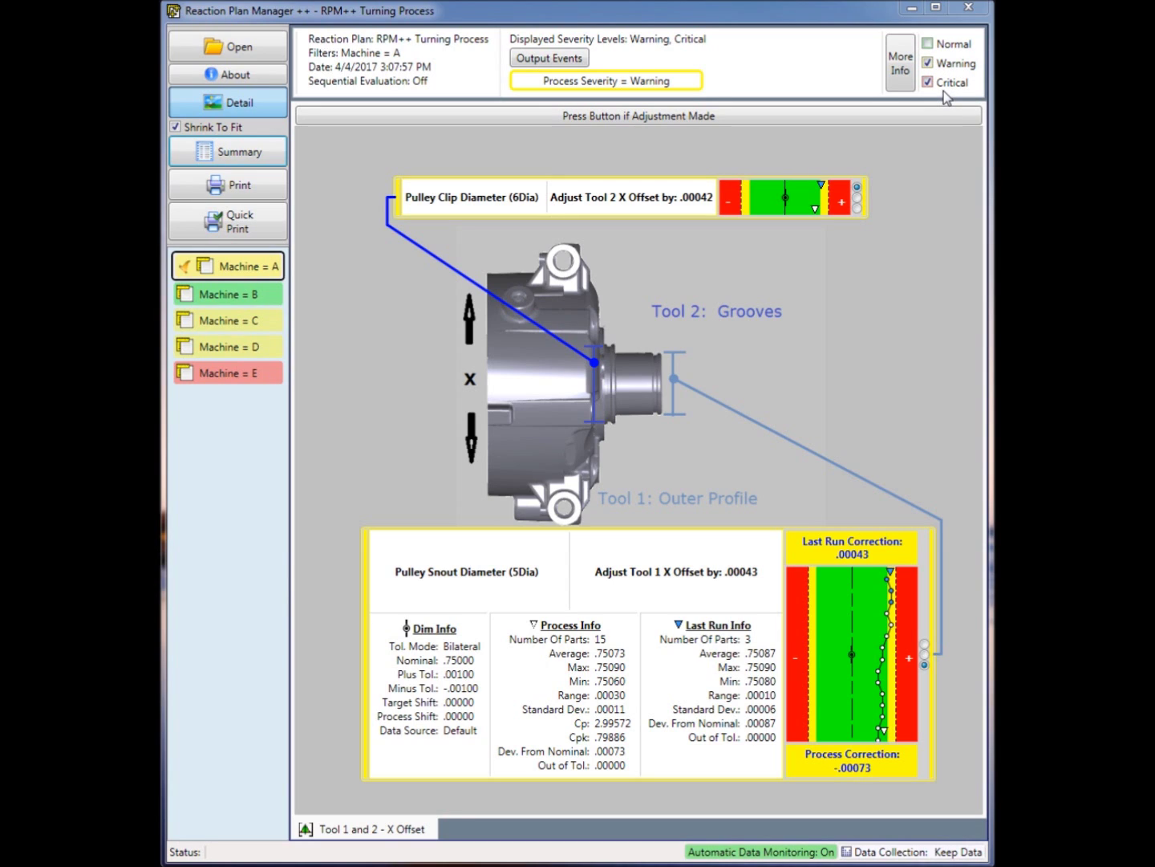
- Include Normal severity in the display and review the Part Fixturing, Tool 1 and 2 X Offset and Z Offset pages for Machine A
{"action": "left_click", "coordinate": [927, 45]}
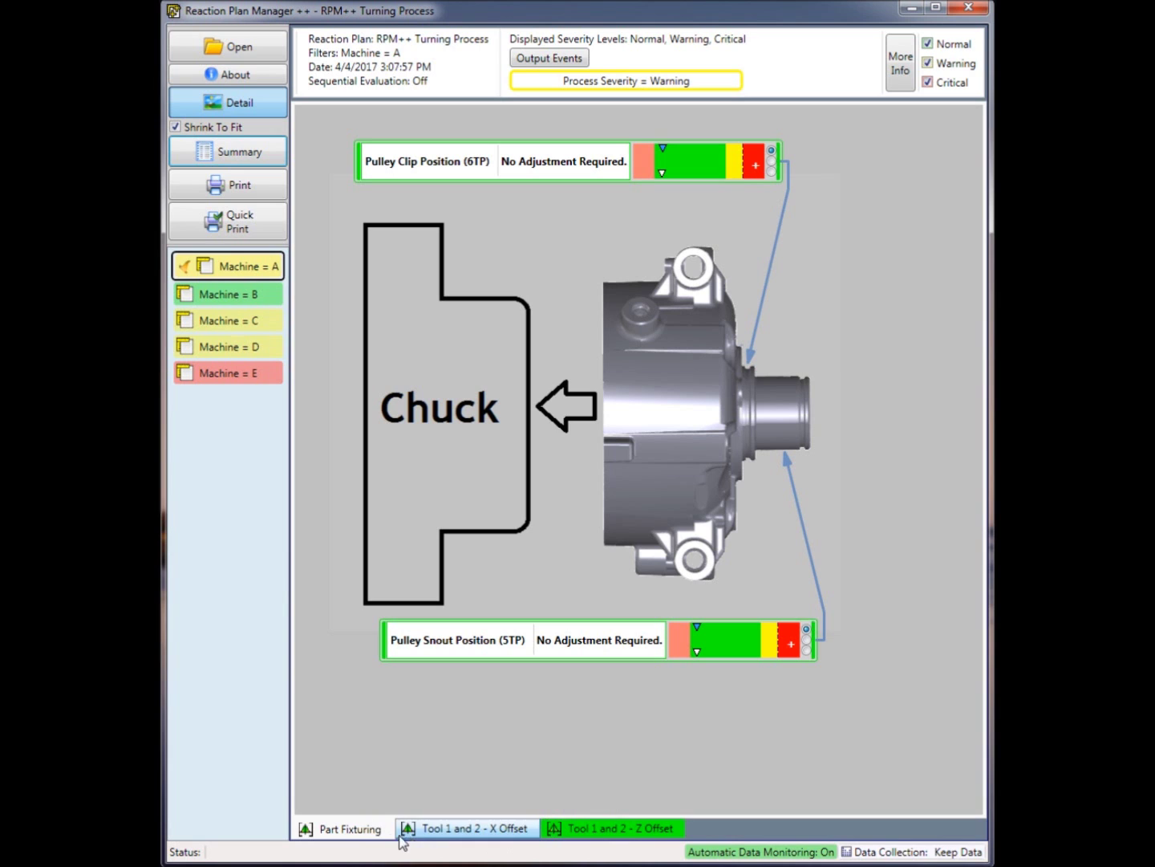
{"action": "left_click", "coordinate": [437, 831]}
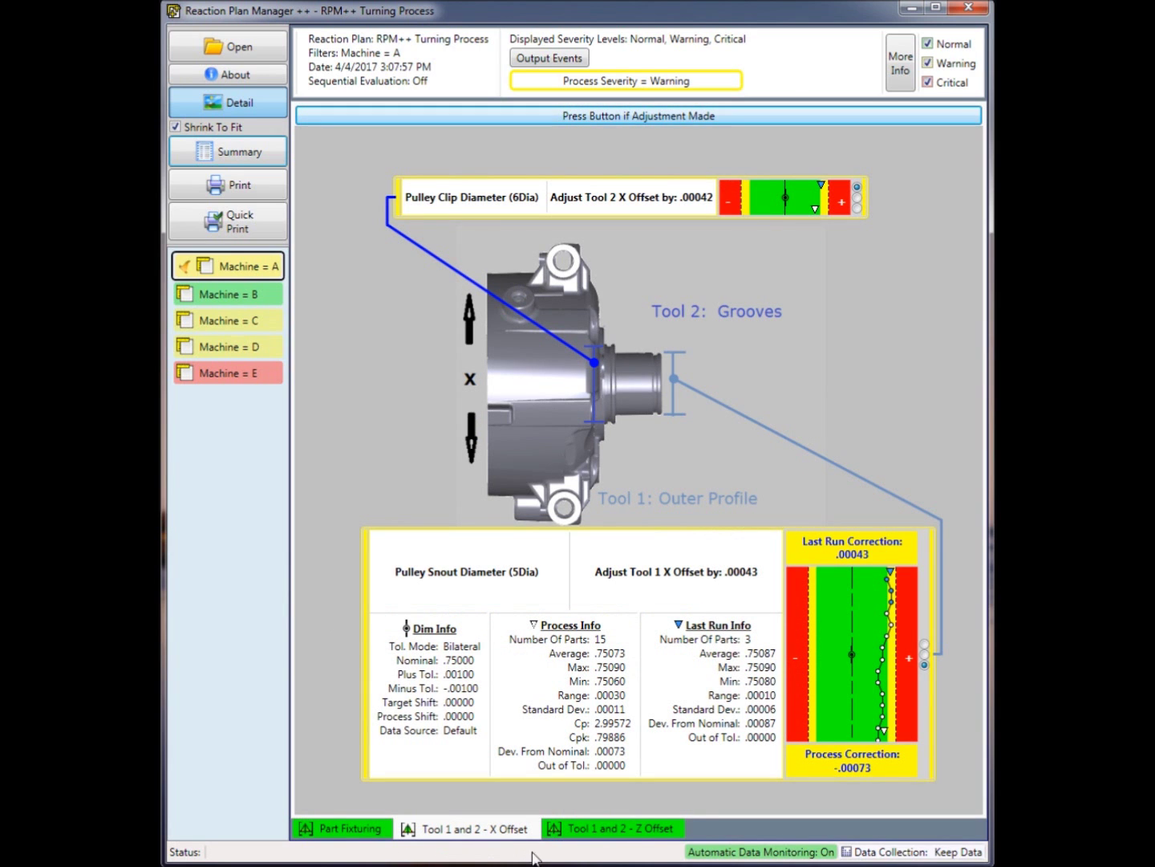
{"action": "left_click", "coordinate": [597, 842]}
{"action": "left_click", "coordinate": [518, 837]}
{"action": "left_click", "coordinate": [358, 830]}
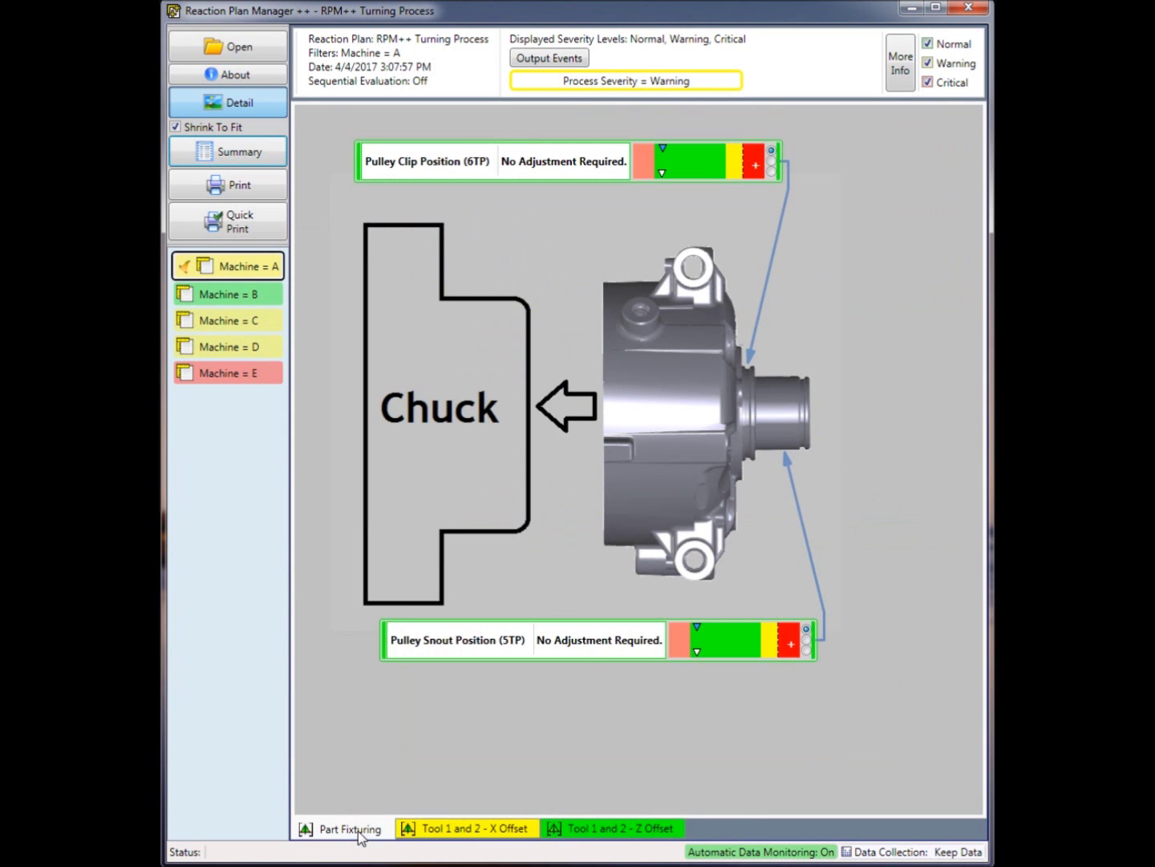
{"action": "left_click", "coordinate": [610, 828]}
{"action": "left_click", "coordinate": [516, 837]}
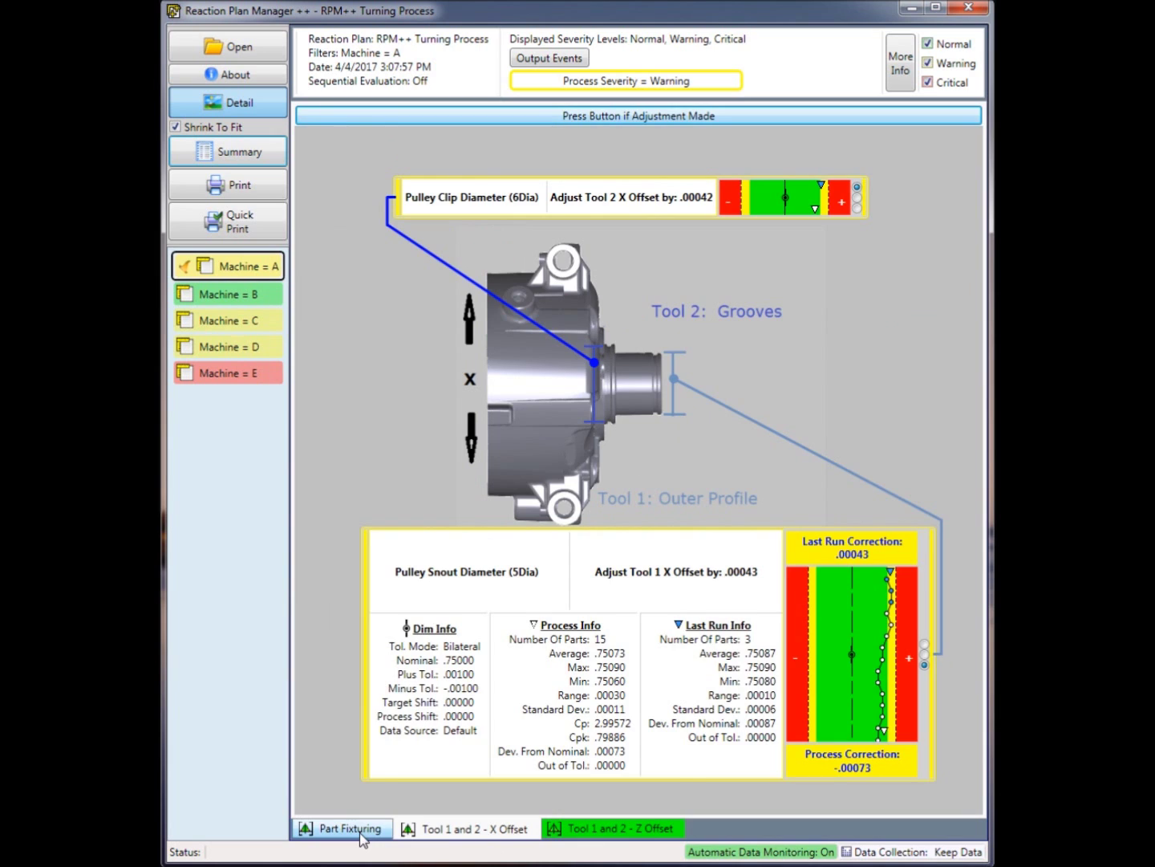
{"action": "left_click", "coordinate": [357, 828]}
{"action": "left_click", "coordinate": [506, 836]}
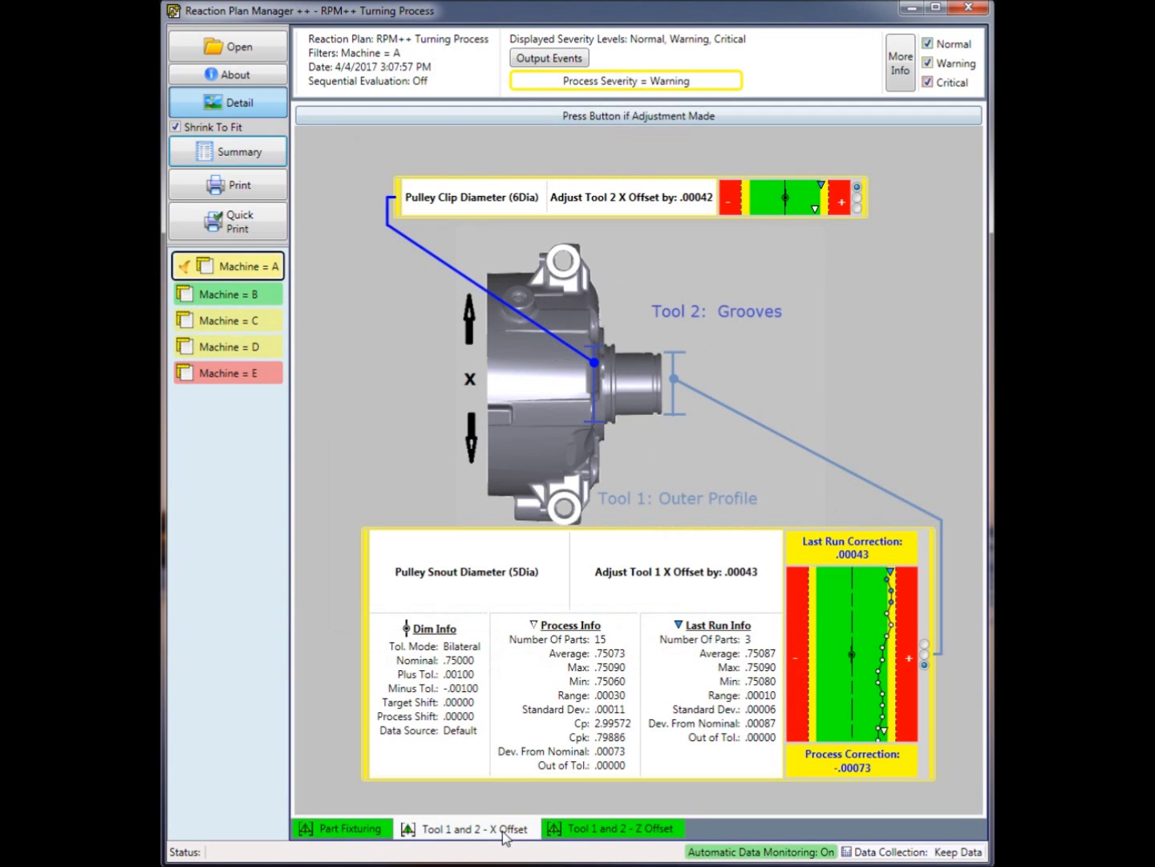
{"action": "left_click", "coordinate": [582, 837]}
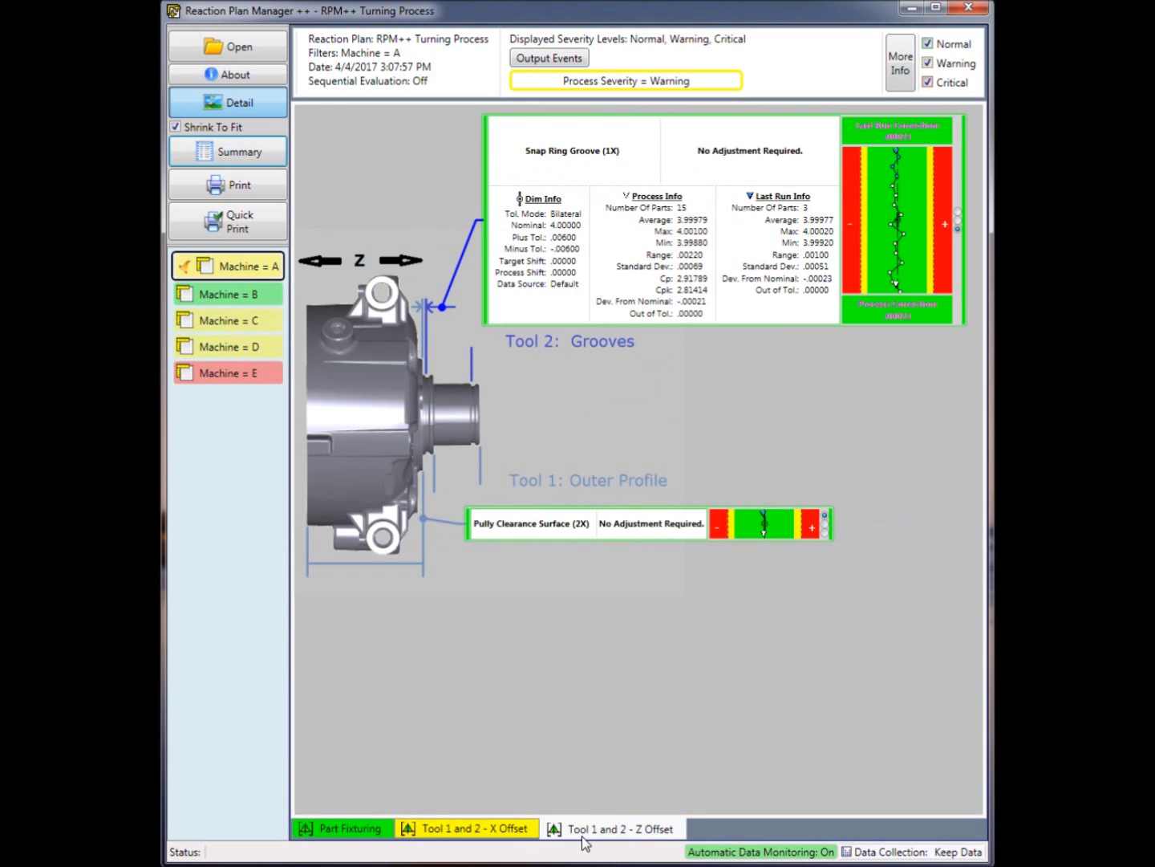
{"action": "left_click", "coordinate": [504, 837]}
{"action": "left_click", "coordinate": [371, 833]}
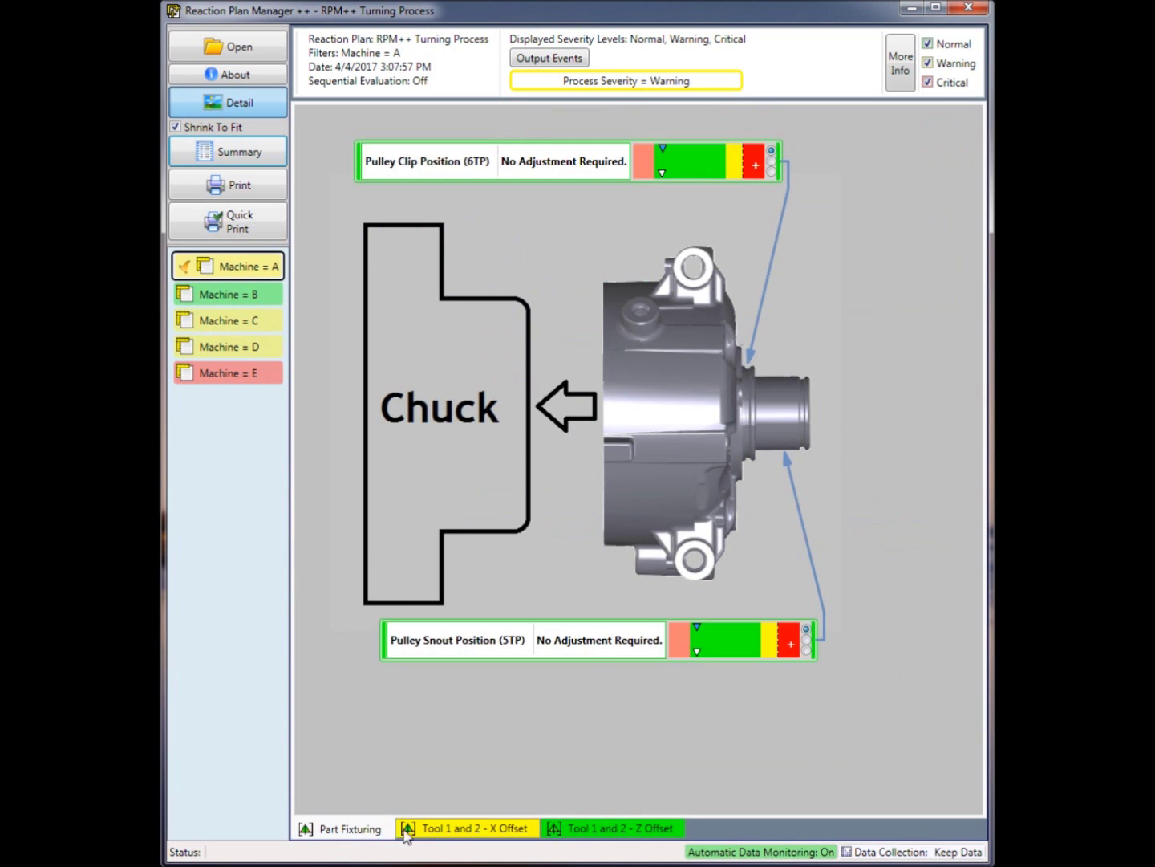
{"action": "left_click", "coordinate": [464, 835]}
{"action": "left_click", "coordinate": [560, 833]}
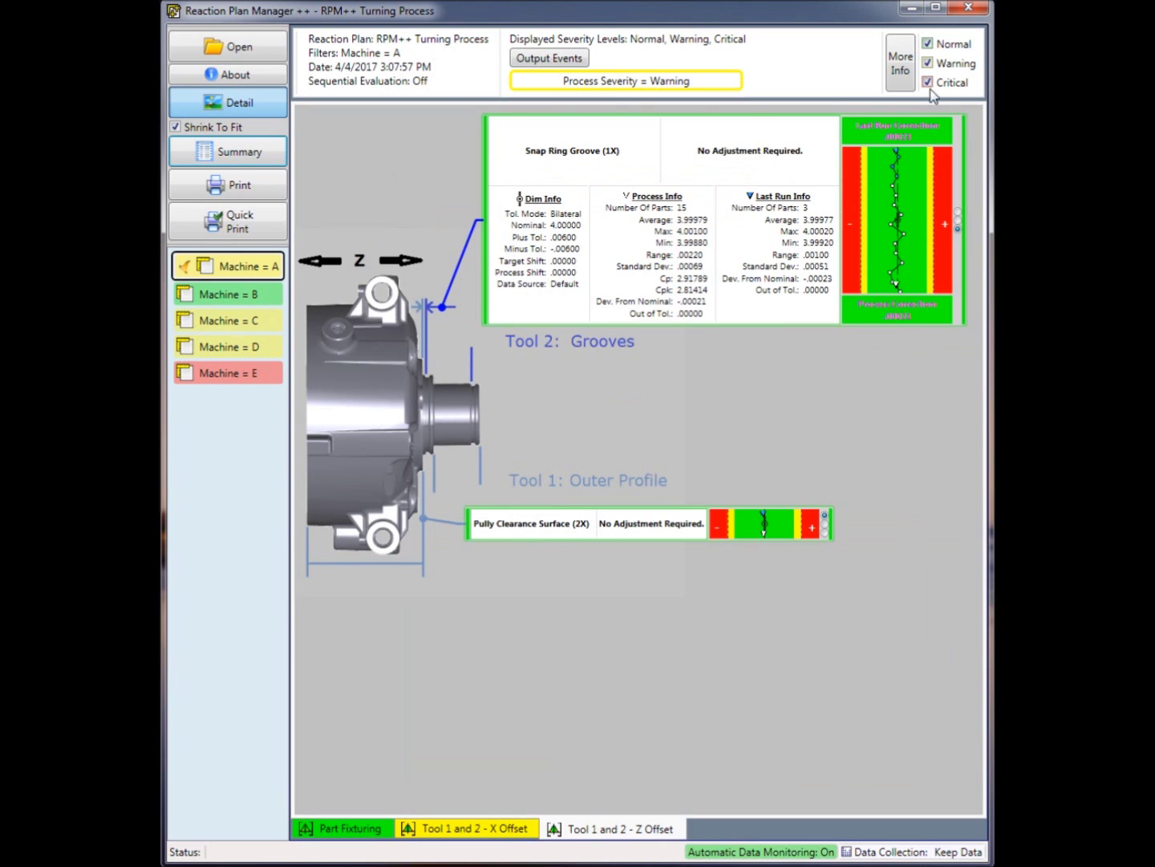
- Hide Normal severity features and compare Machine A's Summary view with its Detail view, ending on Detail
{"action": "left_click", "coordinate": [928, 45]}
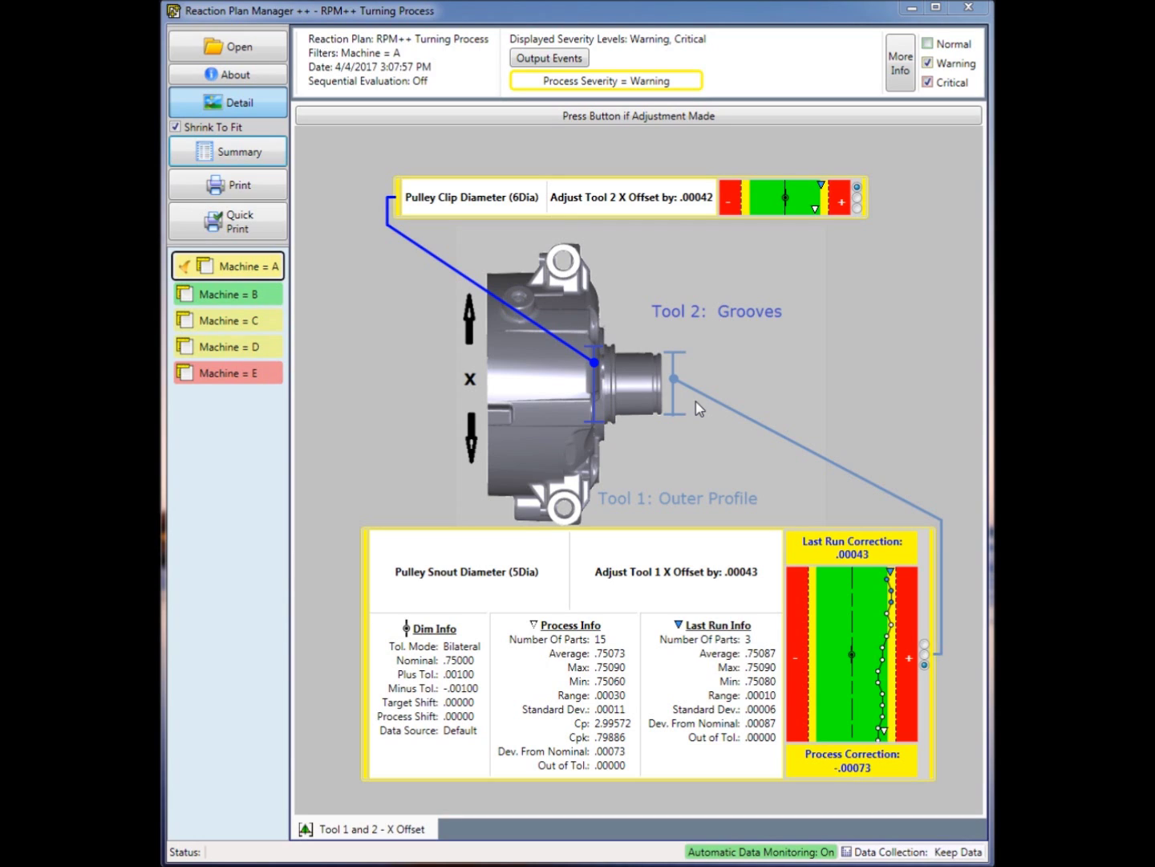
{"action": "left_click", "coordinate": [251, 154]}
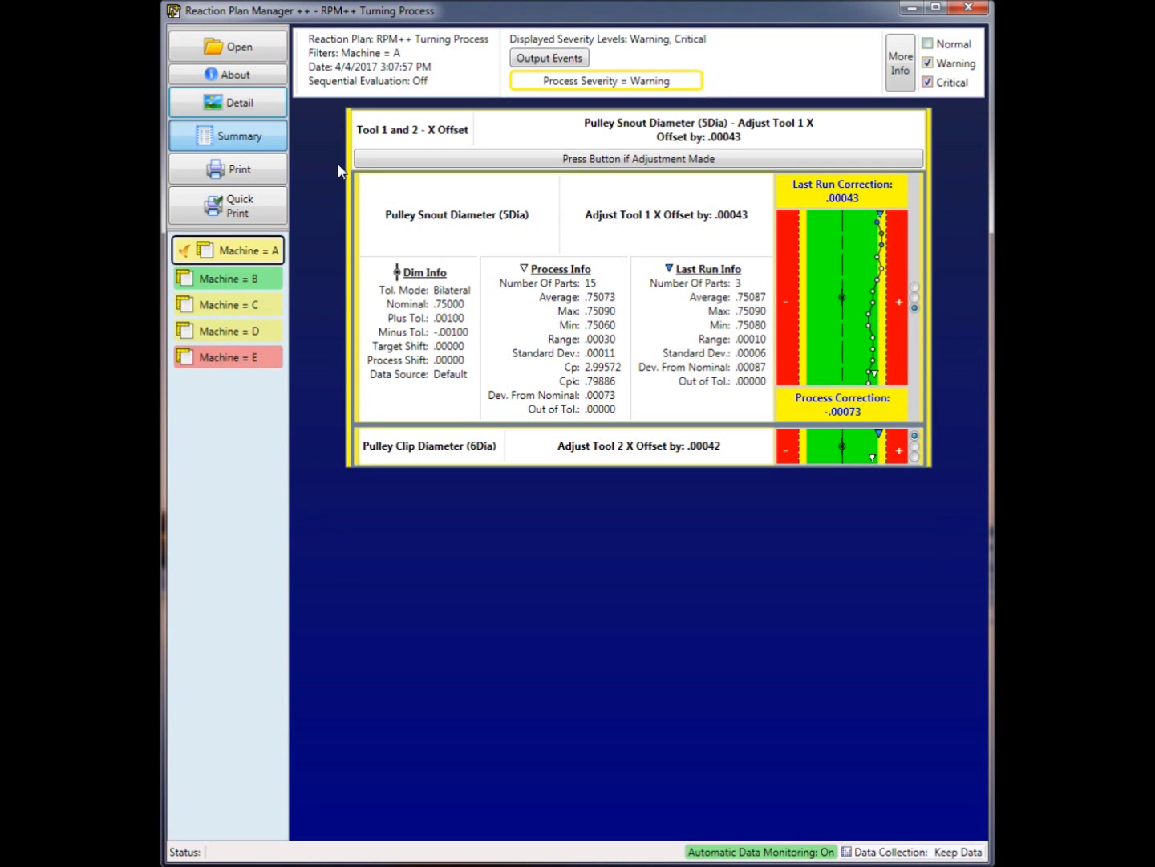
{"action": "left_click", "coordinate": [261, 99]}
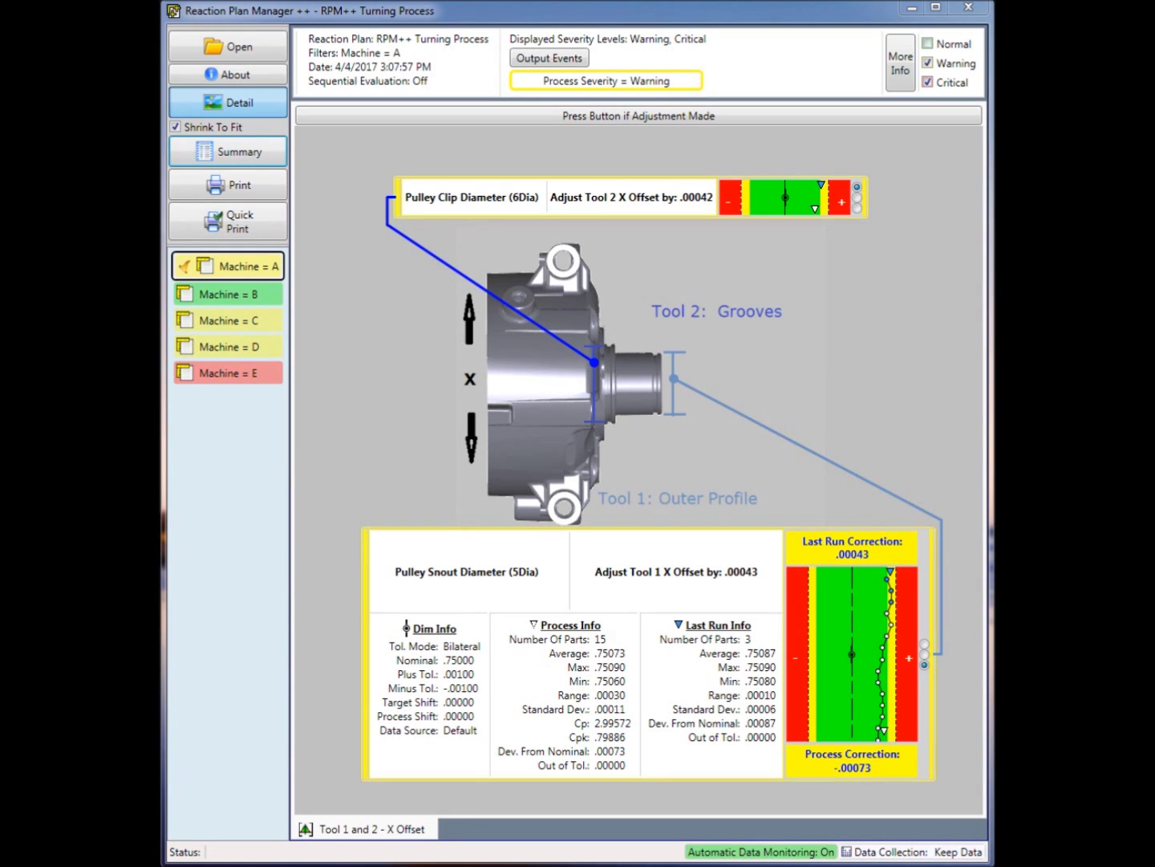
- Include Normal severity features in Machine A's Detail view again
{"action": "left_click", "coordinate": [928, 44]}
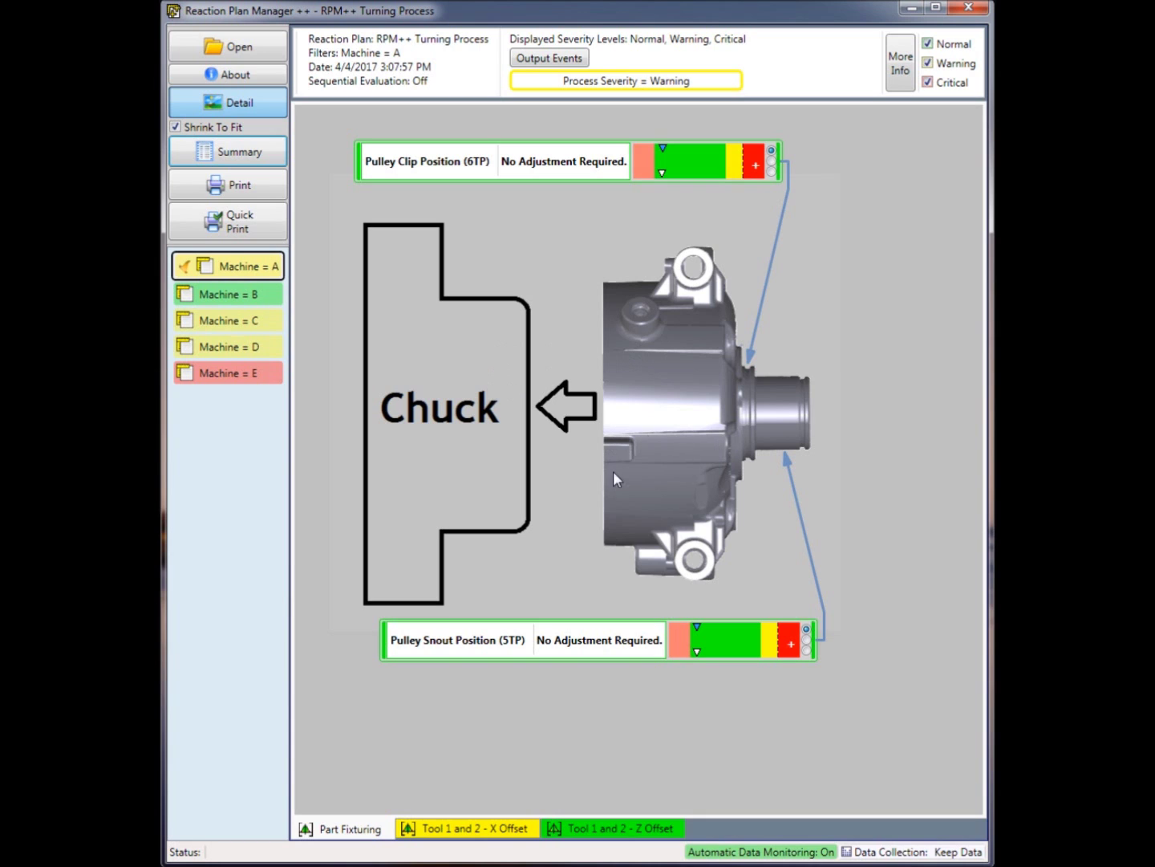
- Compare Machine A's Part Fixturing, X Offset and Z Offset pages, and examine the Pulley Snout Diameter (5Dia) trend chart on the X Offset page
{"action": "left_click", "coordinate": [495, 830]}
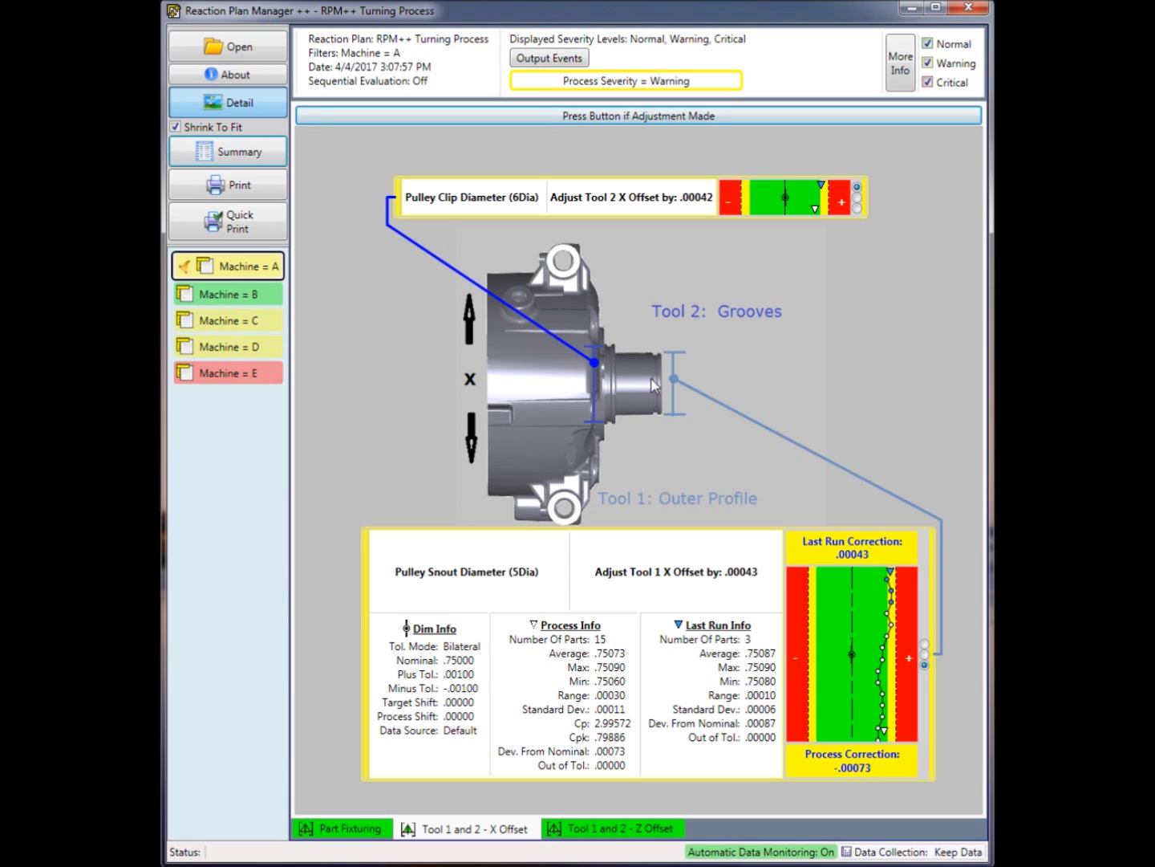
{"action": "left_click", "coordinate": [358, 827]}
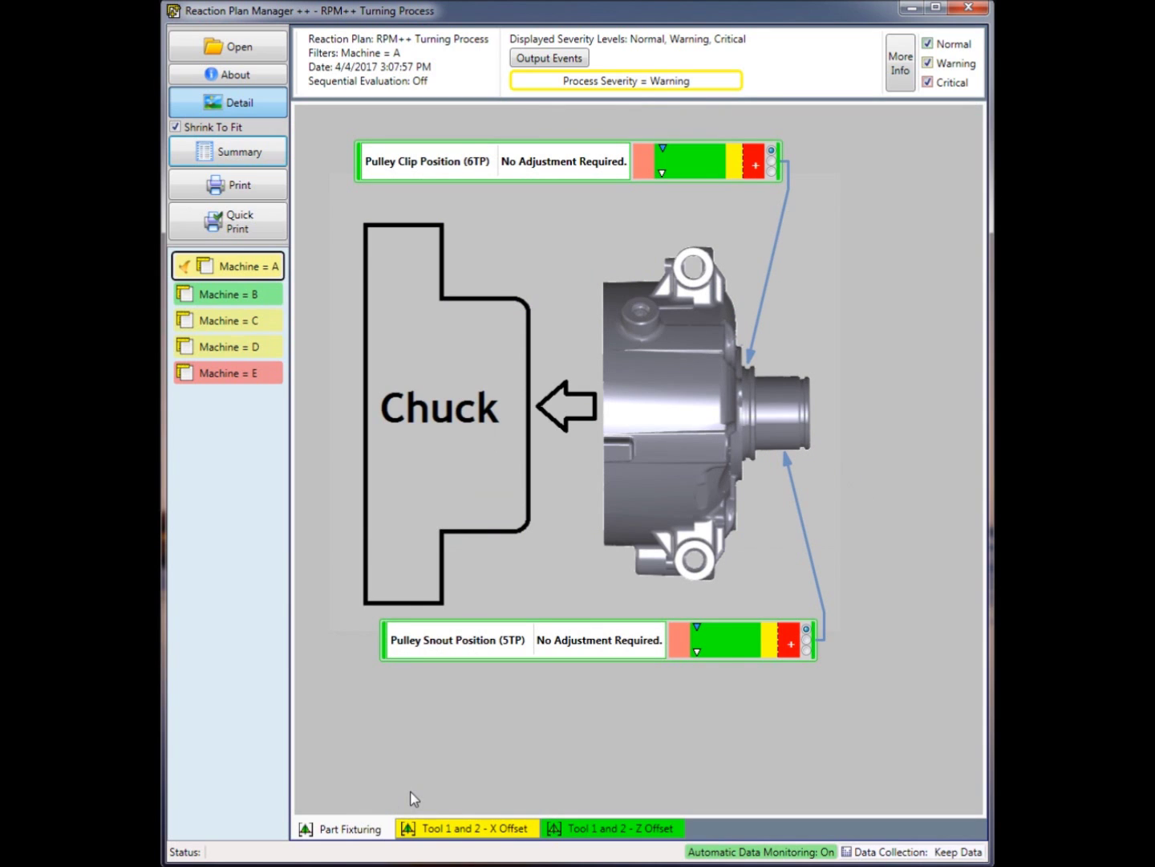
{"action": "left_click", "coordinate": [453, 828]}
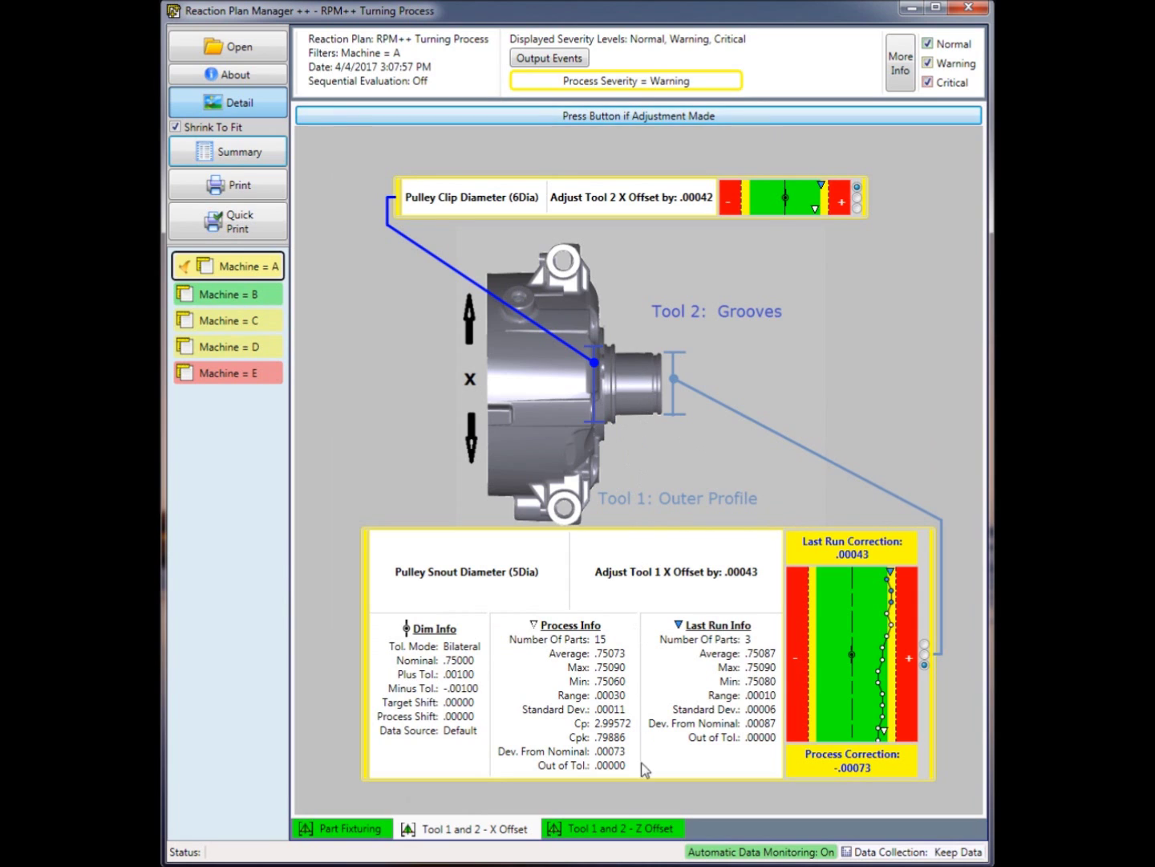
{"action": "left_click", "coordinate": [598, 830]}
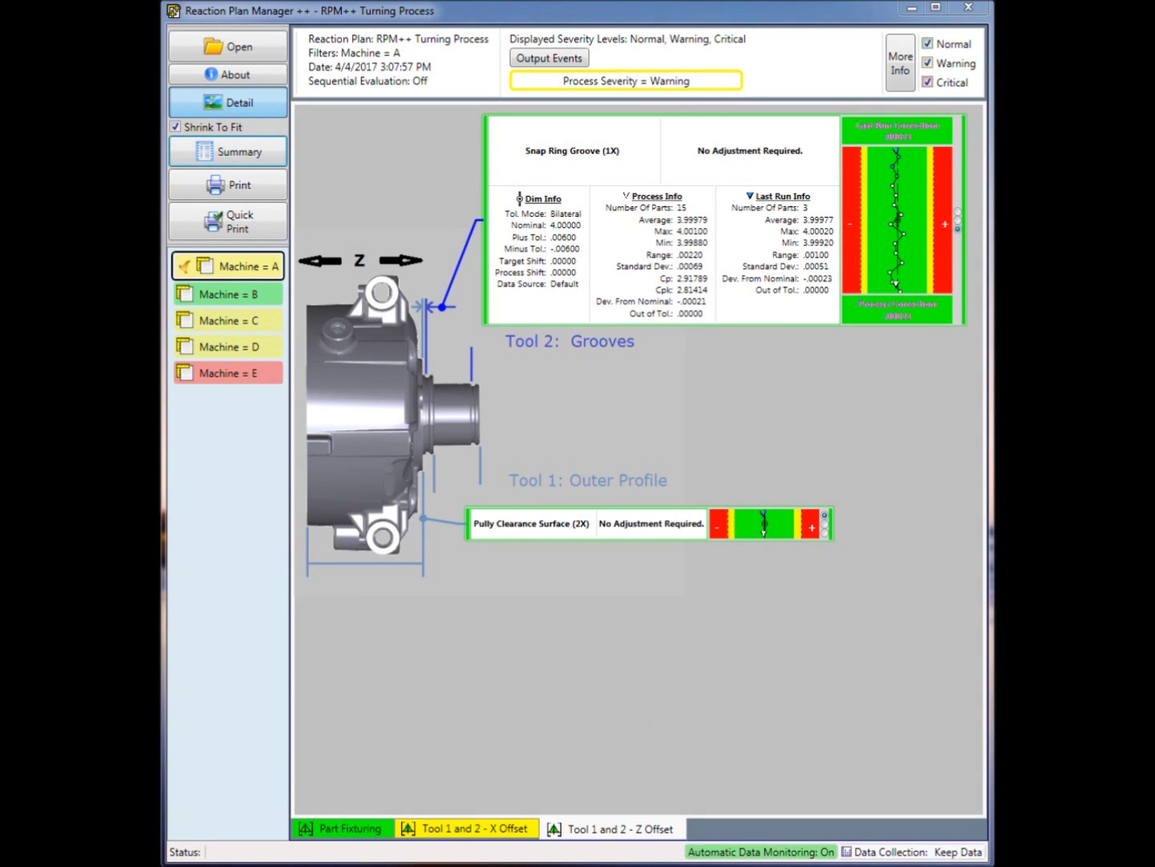
{"action": "left_click", "coordinate": [466, 837]}
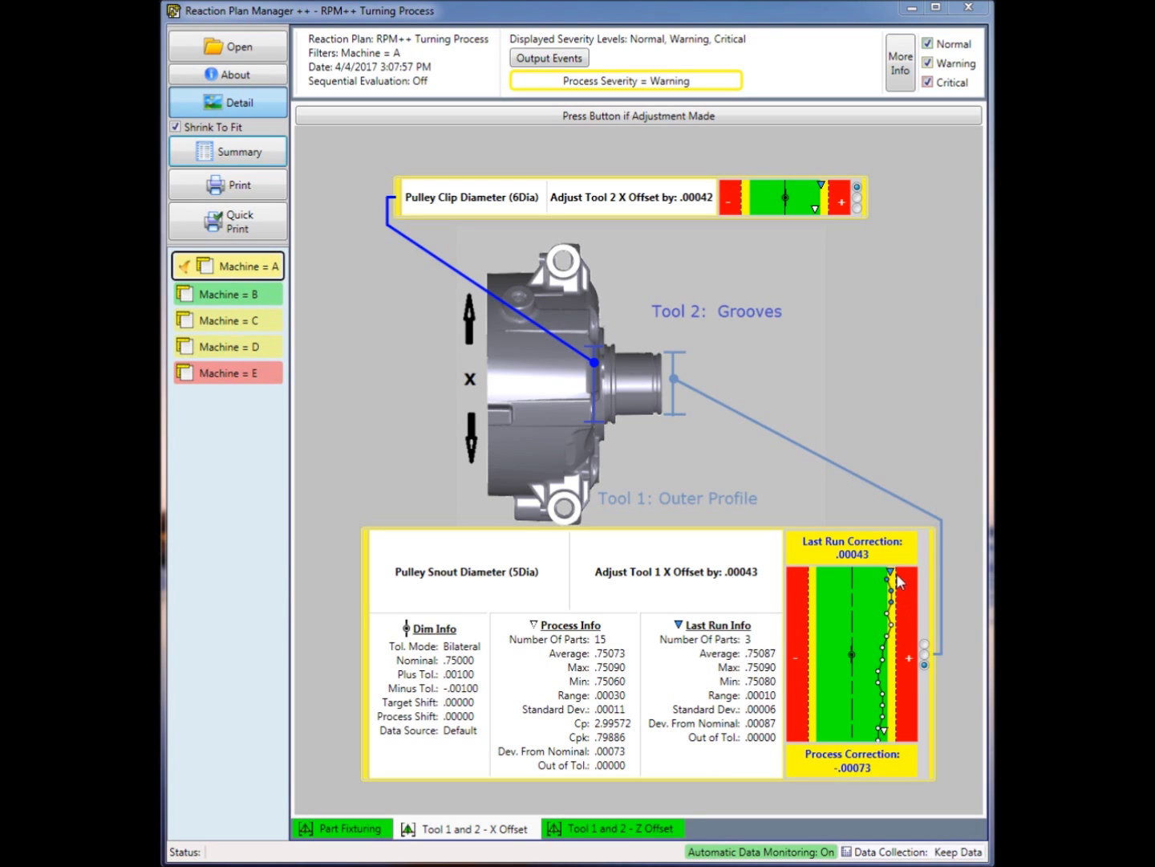
{"action": "mouse_move", "coordinate": [892, 578]}
{"action": "mouse_move", "coordinate": [885, 728]}
{"action": "mouse_move", "coordinate": [891, 575]}
- View Machine D's Tool 1 and 2 Z Offset detail page at full size, with Shrink To Fit disabled
{"action": "left_click", "coordinate": [250, 353]}
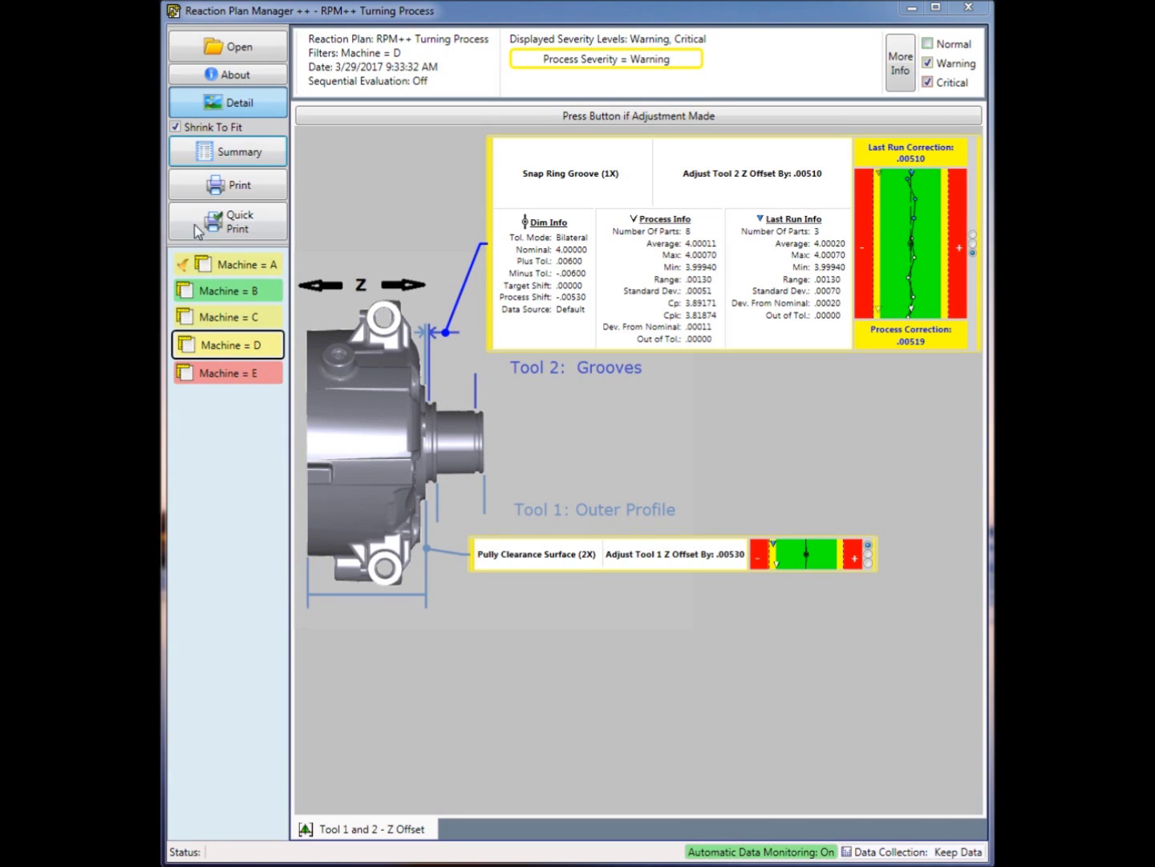
{"action": "left_click", "coordinate": [176, 126]}
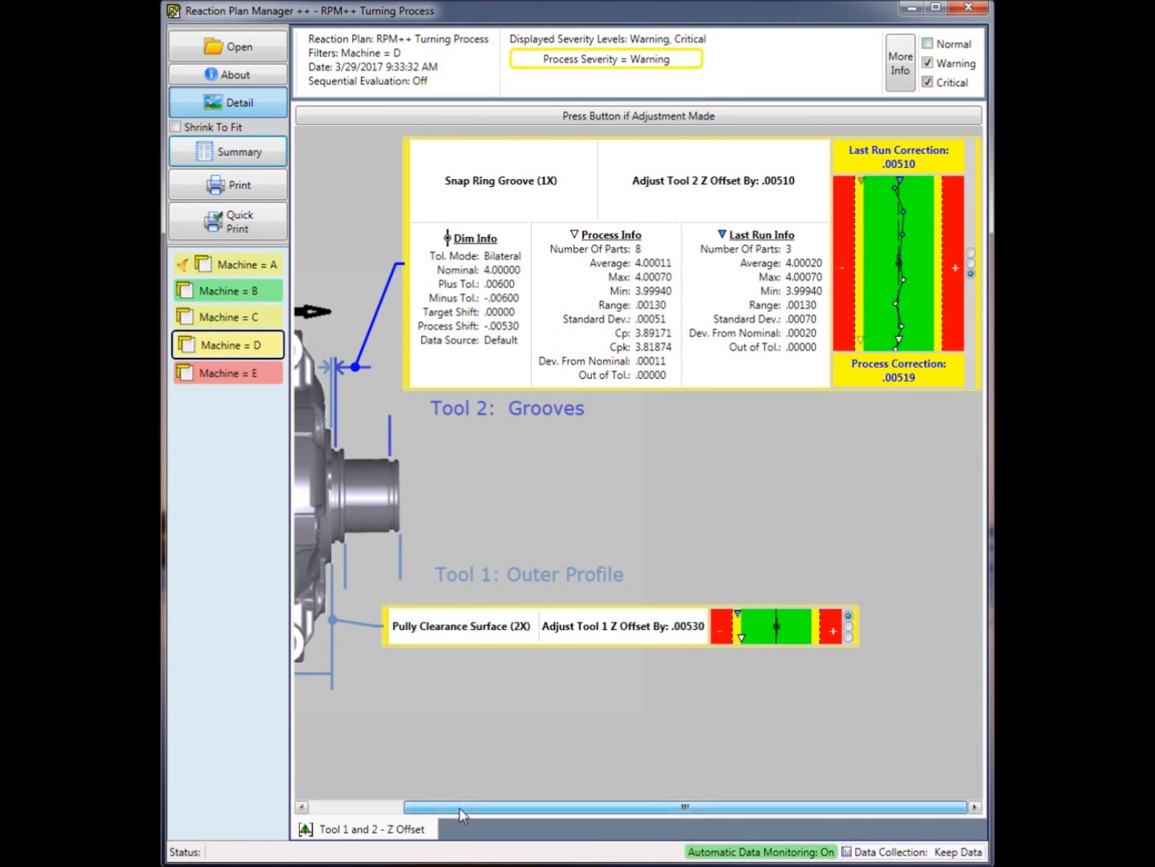
{"action": "mouse_move", "coordinate": [472, 815]}
{"action": "left_mouse_down"}
{"action": "mouse_move", "coordinate": [442, 817]}
{"action": "mouse_move", "coordinate": [482, 818]}
{"action": "left_mouse_up"}
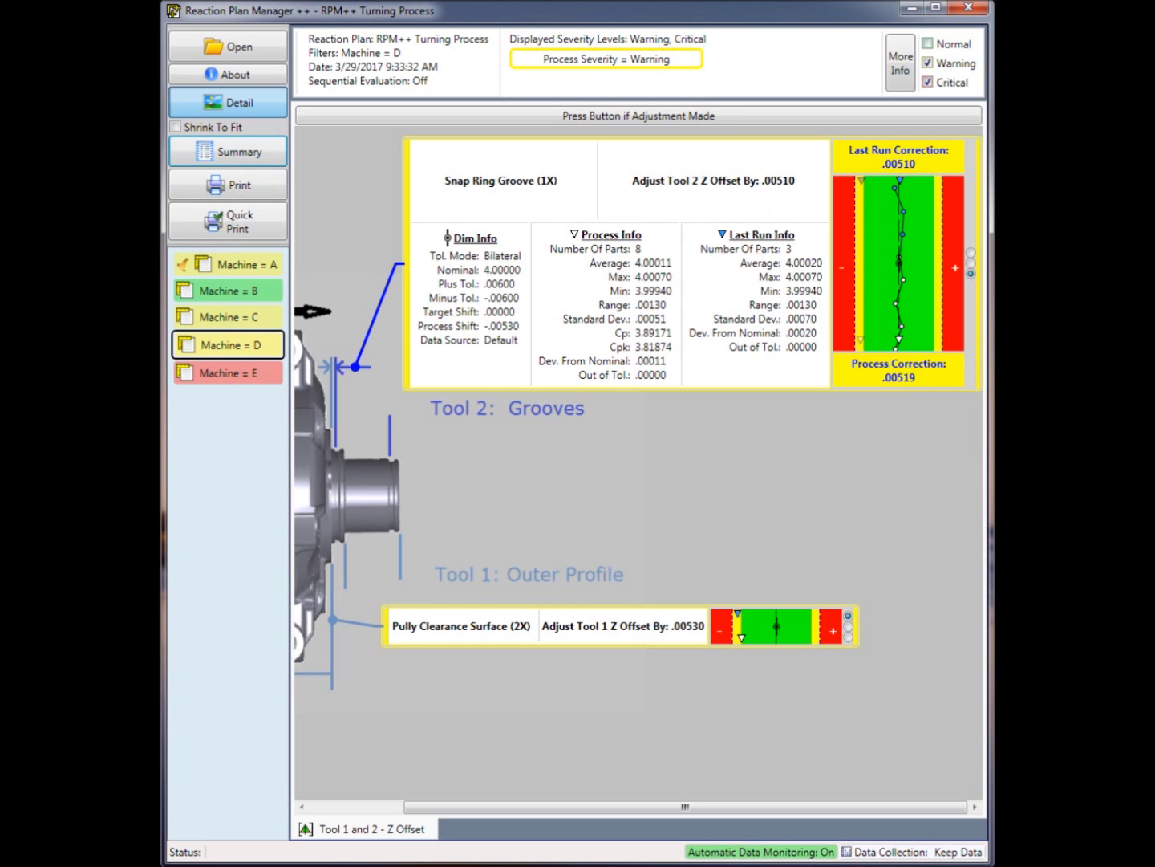
- Mark Machine A's Tool 1 and 2 X Offset adjustment as made and check the full statistics of Pulley Clip Diameter (6Dia)
{"action": "left_click", "coordinate": [213, 265]}
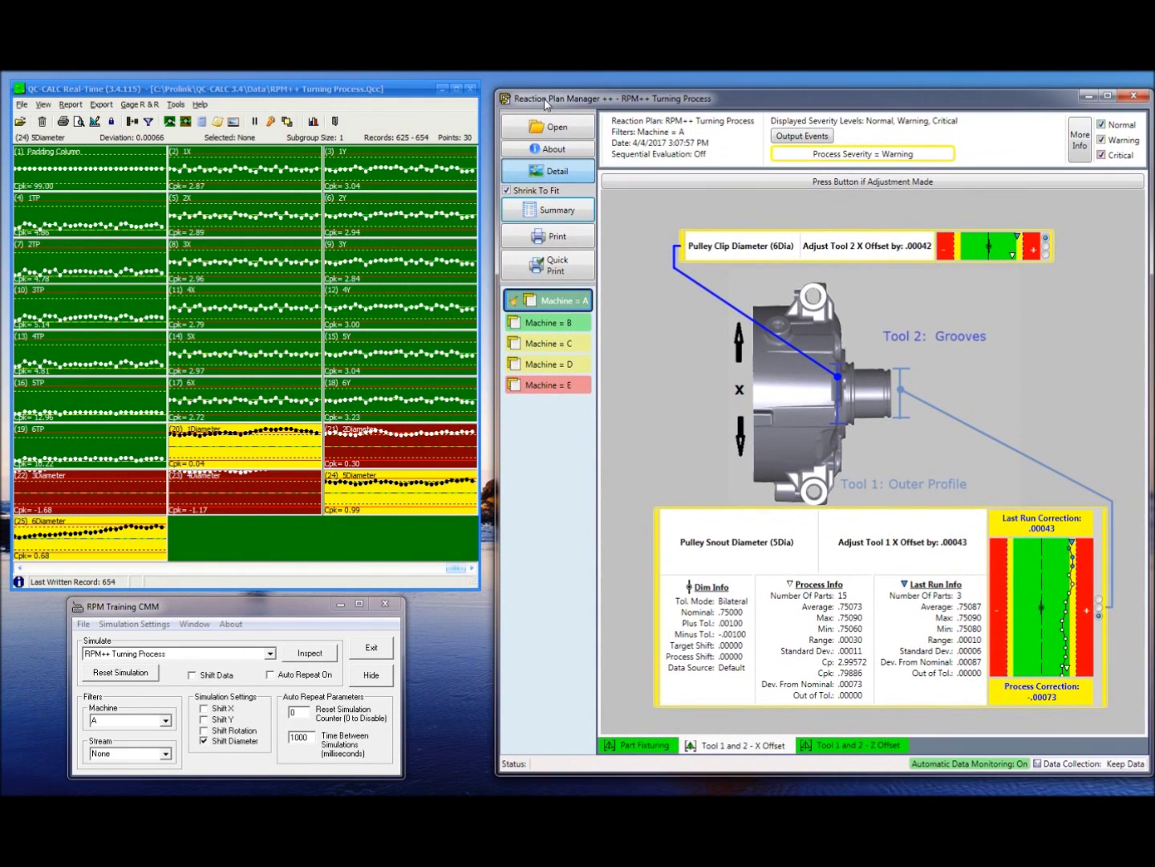
{"action": "left_click_drag", "start_coordinate": [545, 103], "coordinate": [544, 101]}
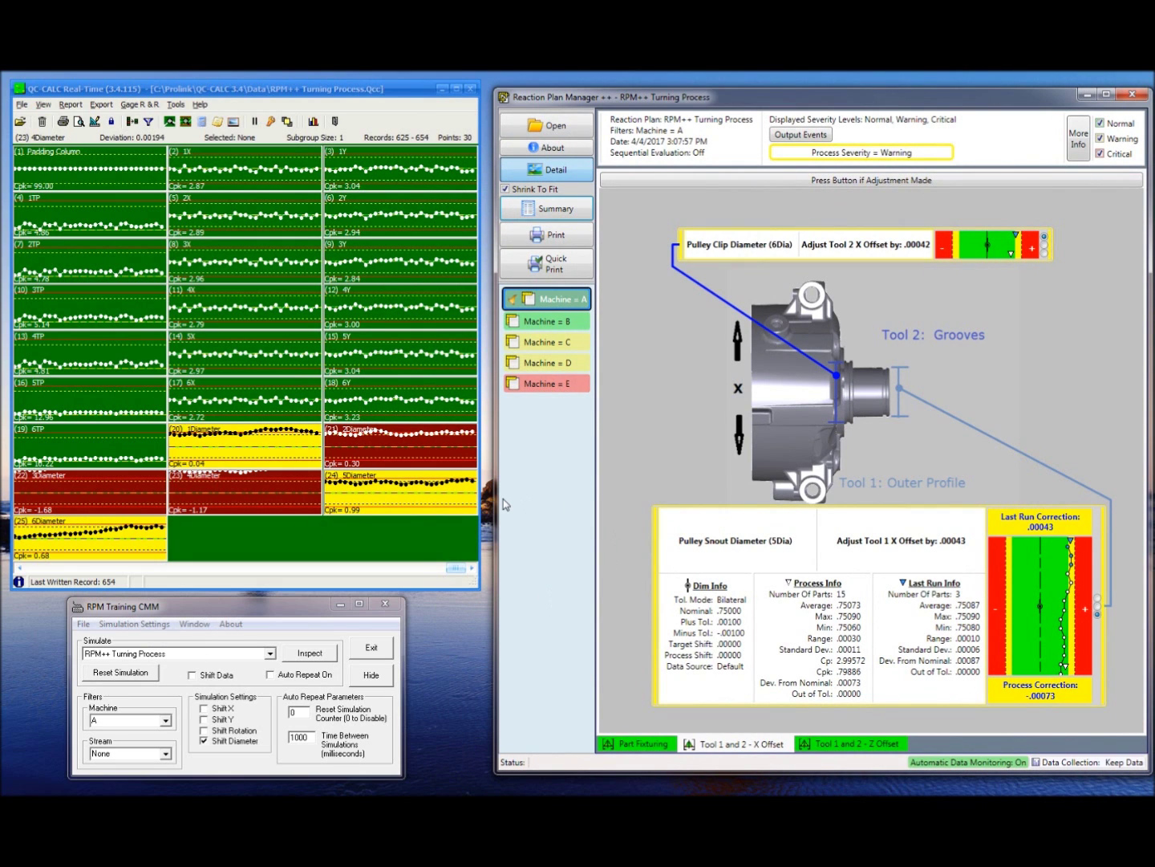
{"action": "left_click", "coordinate": [806, 184]}
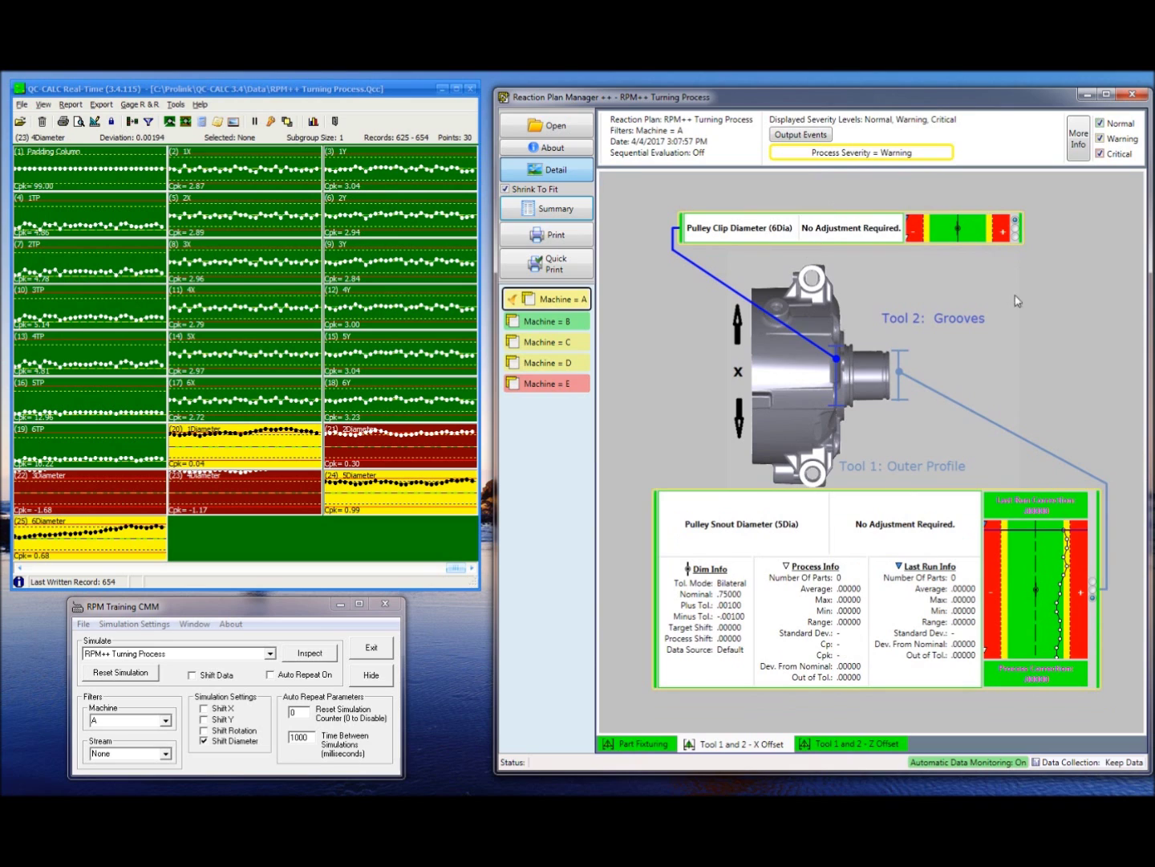
{"action": "left_click", "coordinate": [1016, 237]}
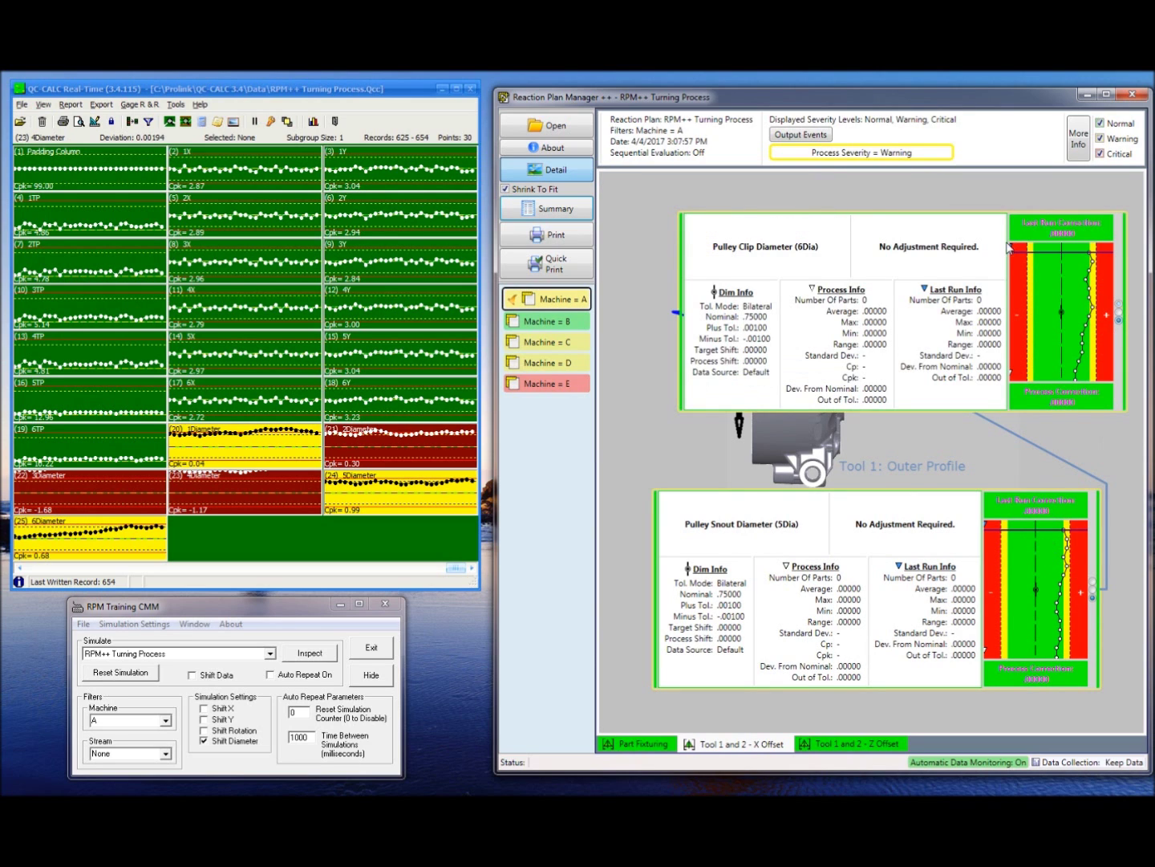
{"action": "left_click", "coordinate": [1119, 307]}
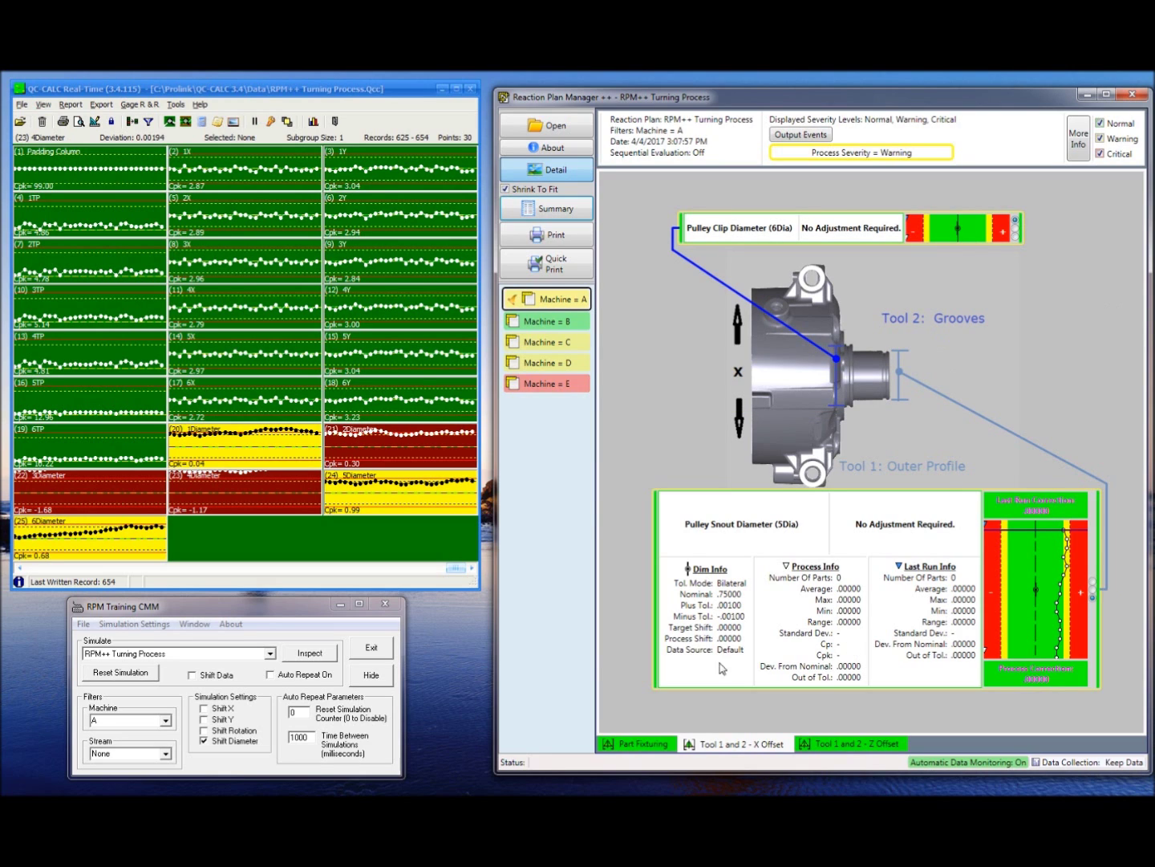
- Switch to RPM Training CMM, reset the RPM++ Turning Process simulation and inspect one part for Machine A
{"action": "left_click", "coordinate": [282, 617]}
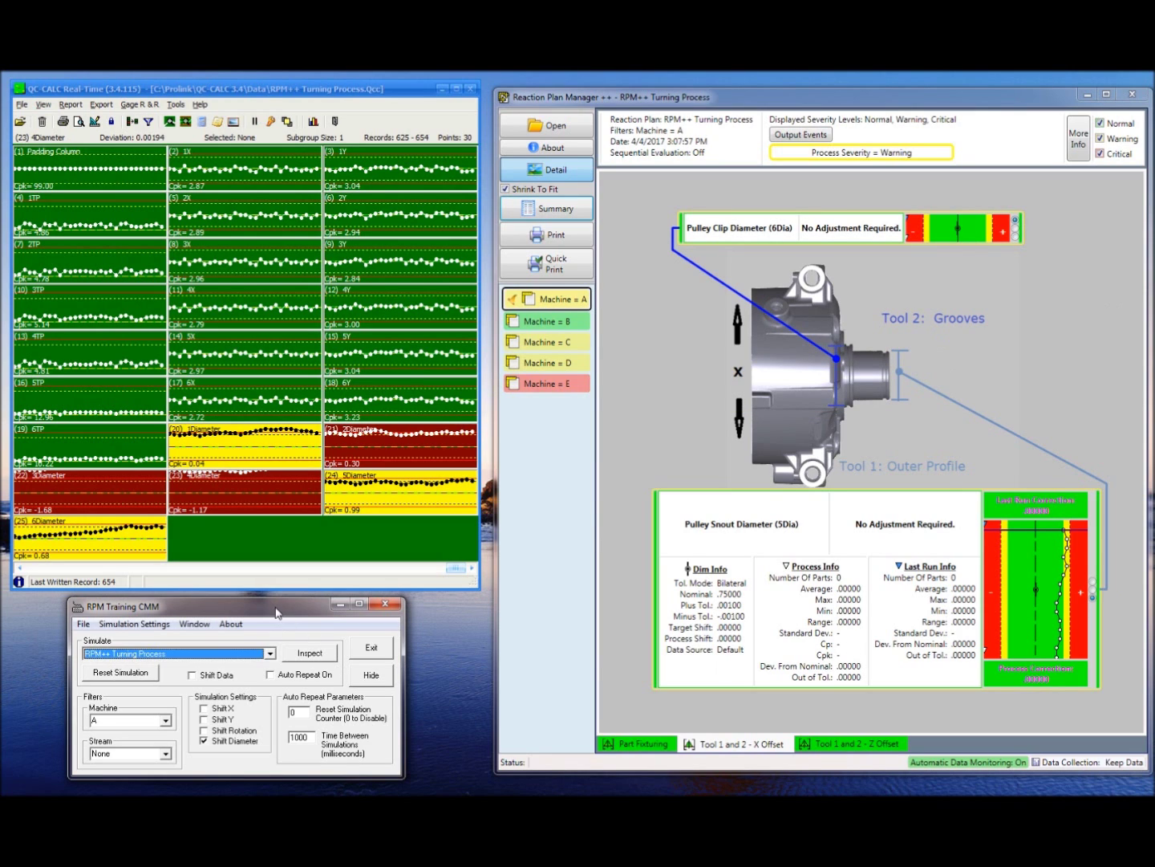
{"action": "left_click", "coordinate": [122, 675]}
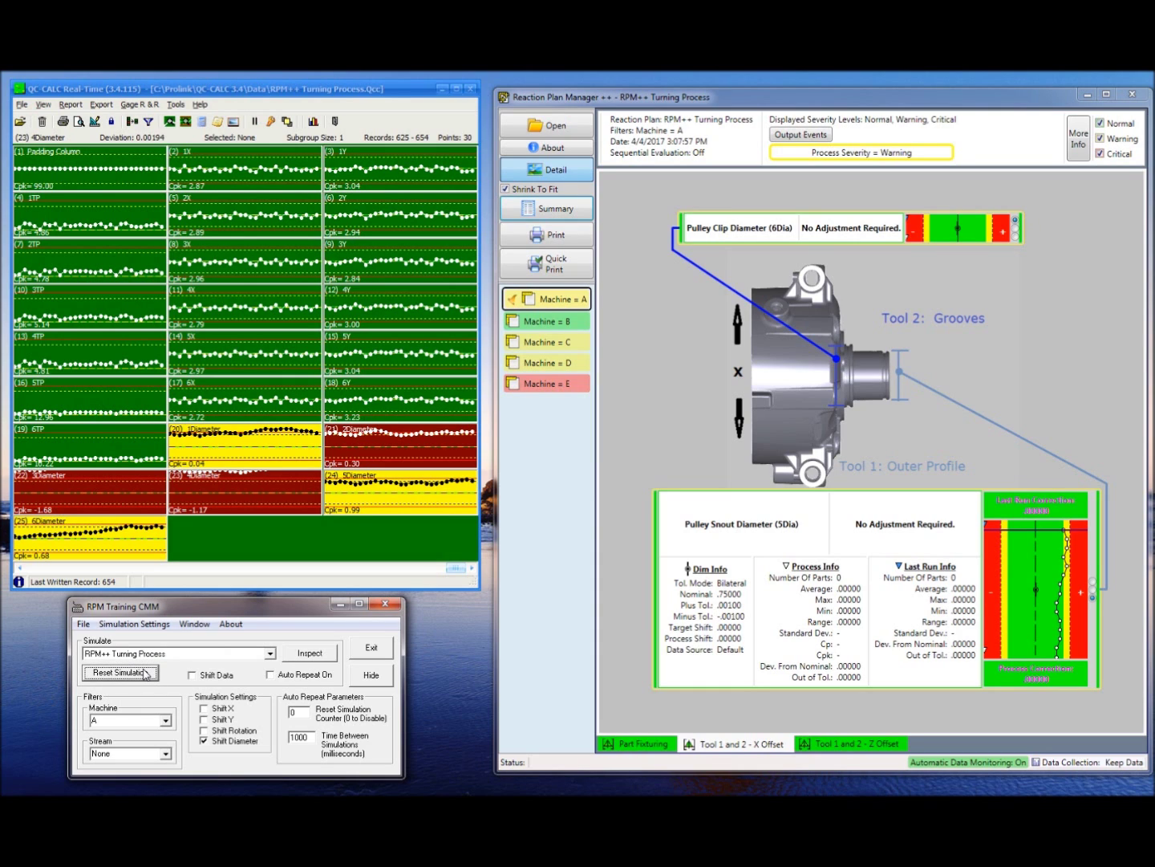
{"action": "left_click", "coordinate": [307, 660]}
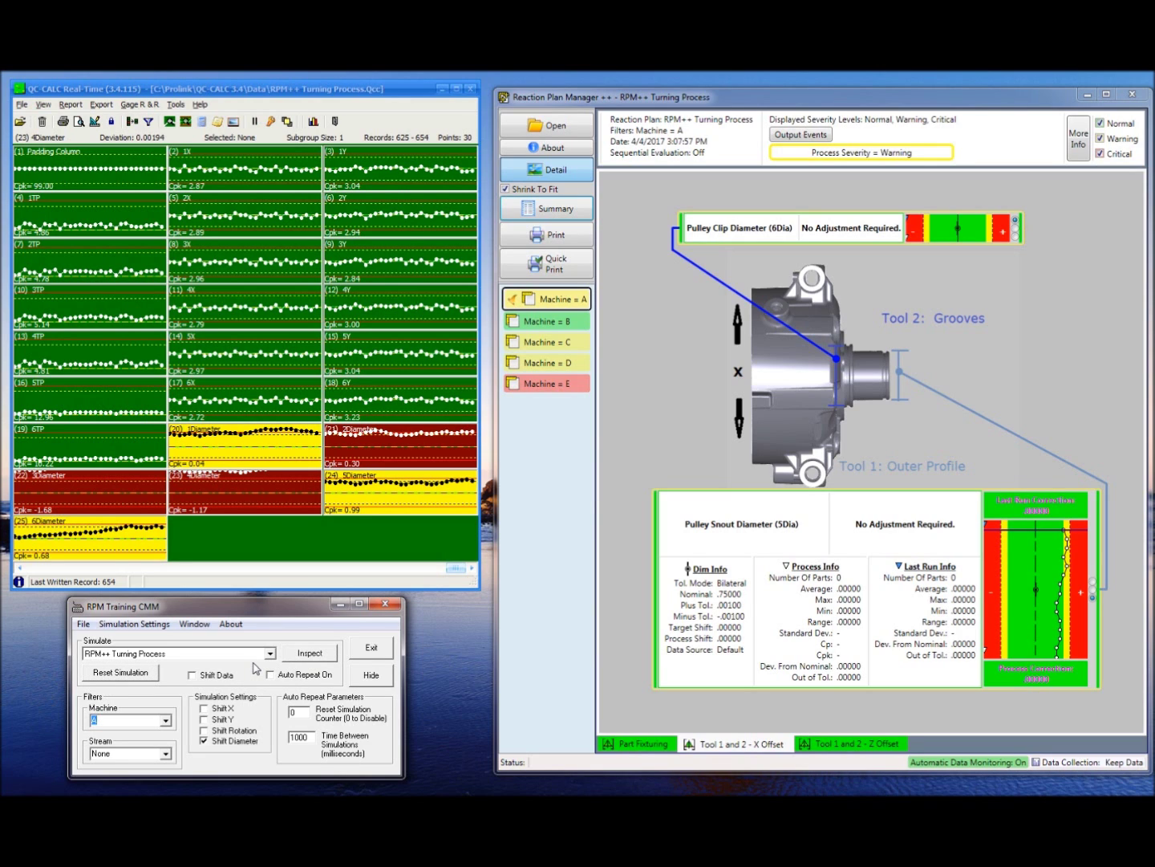
{"action": "left_click", "coordinate": [319, 656]}
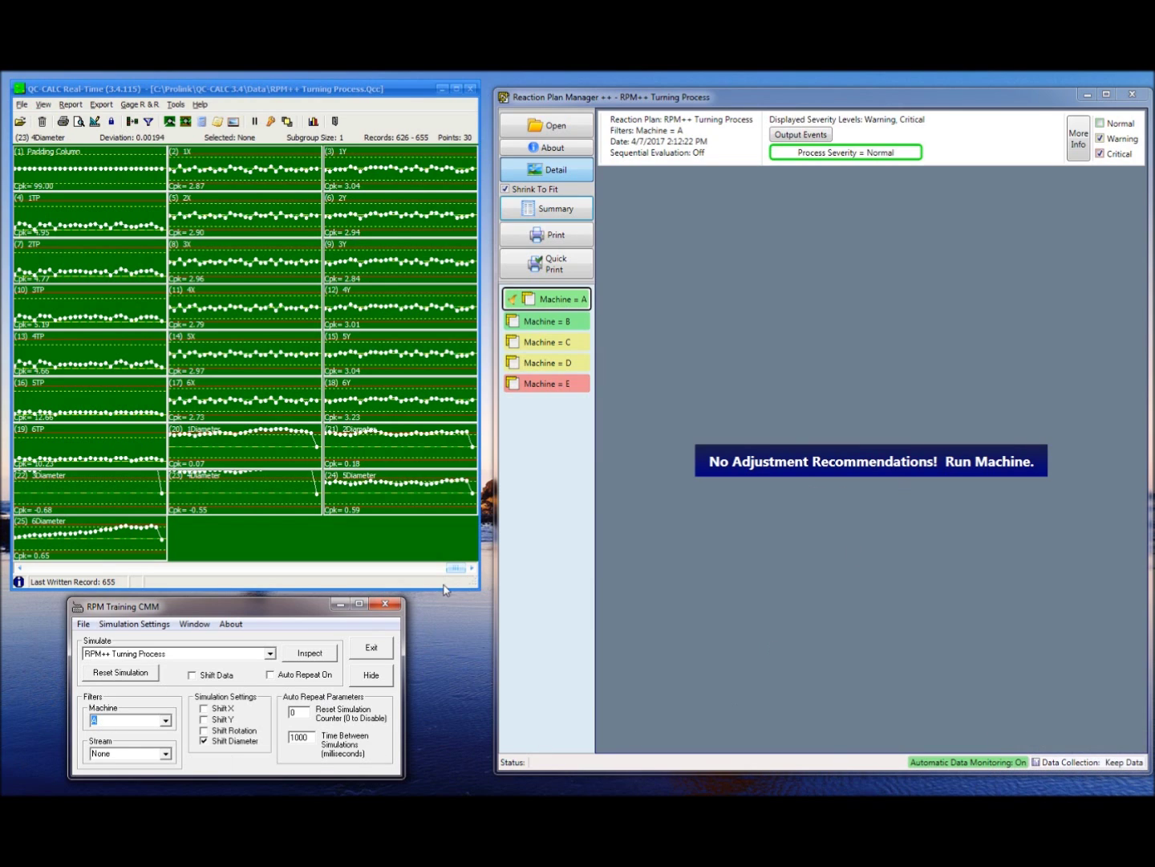
{"action": "left_click", "coordinate": [24, 225]}
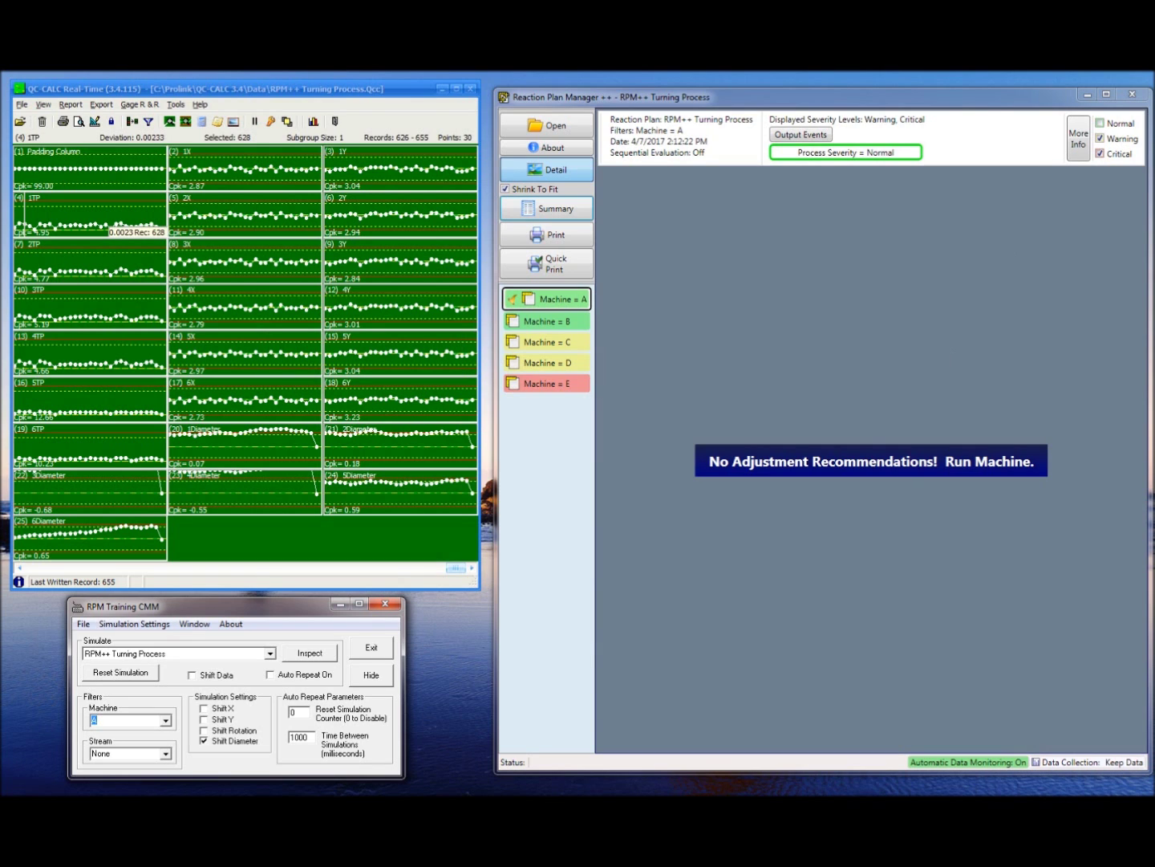
{"action": "left_click", "coordinate": [21, 652]}
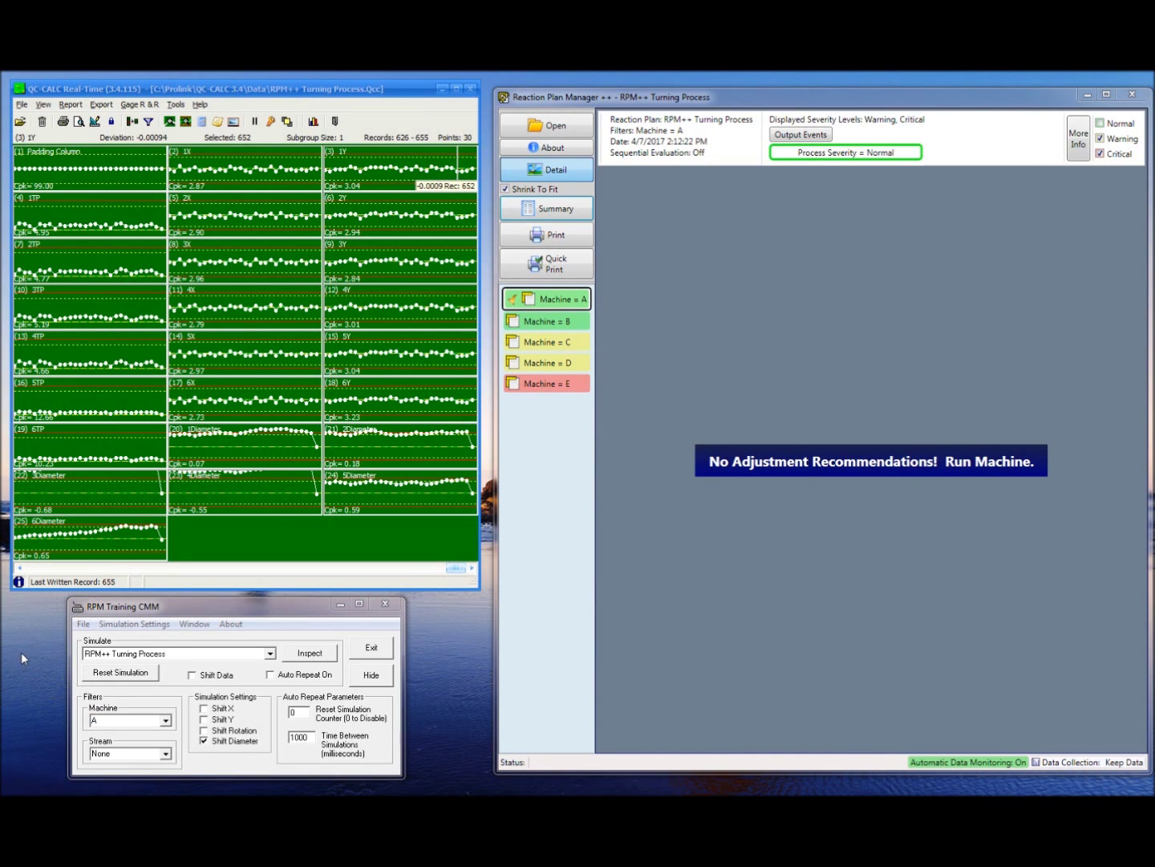